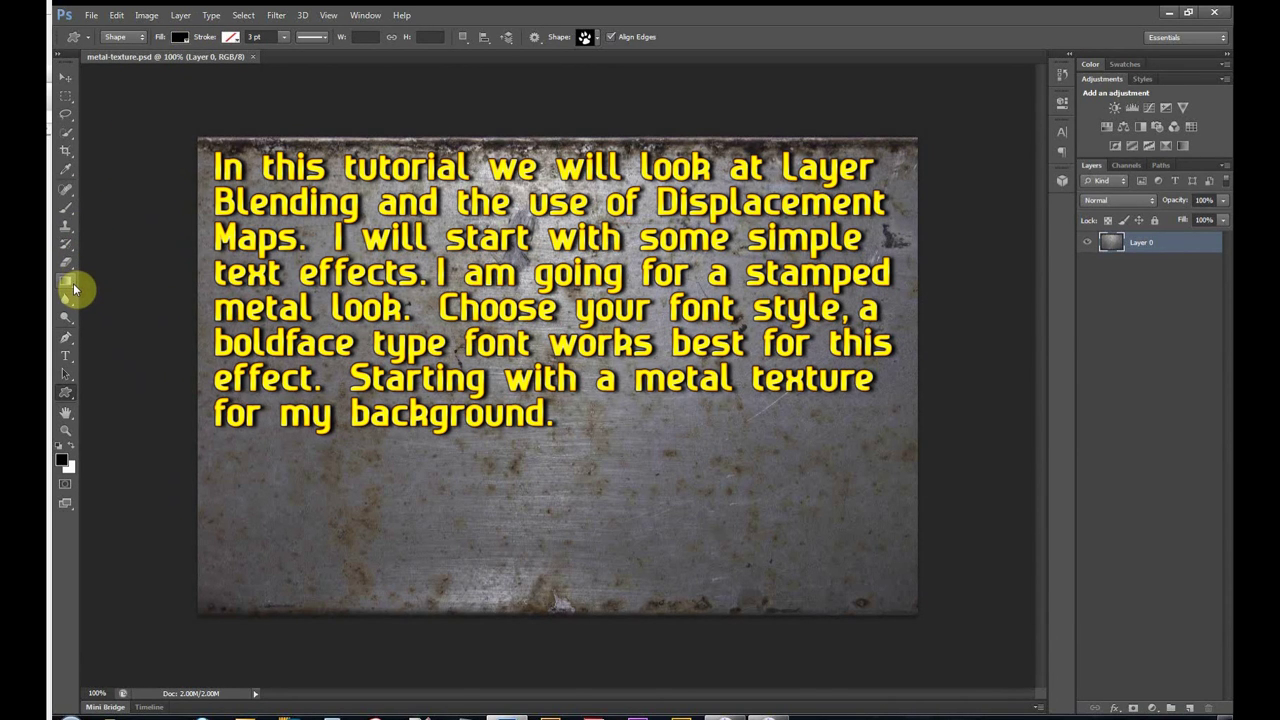
Choose Bolt Bd BT as the font for the Type tool.
left_click(65, 358)
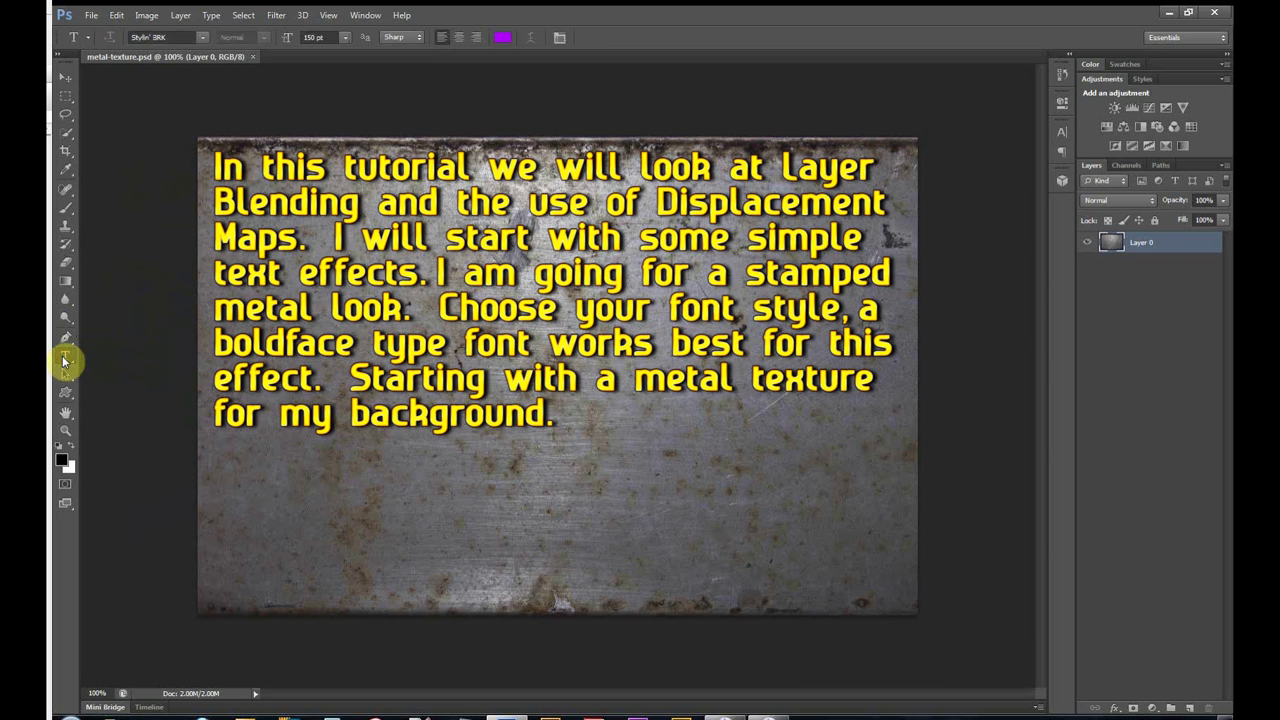
left_click(201, 37)
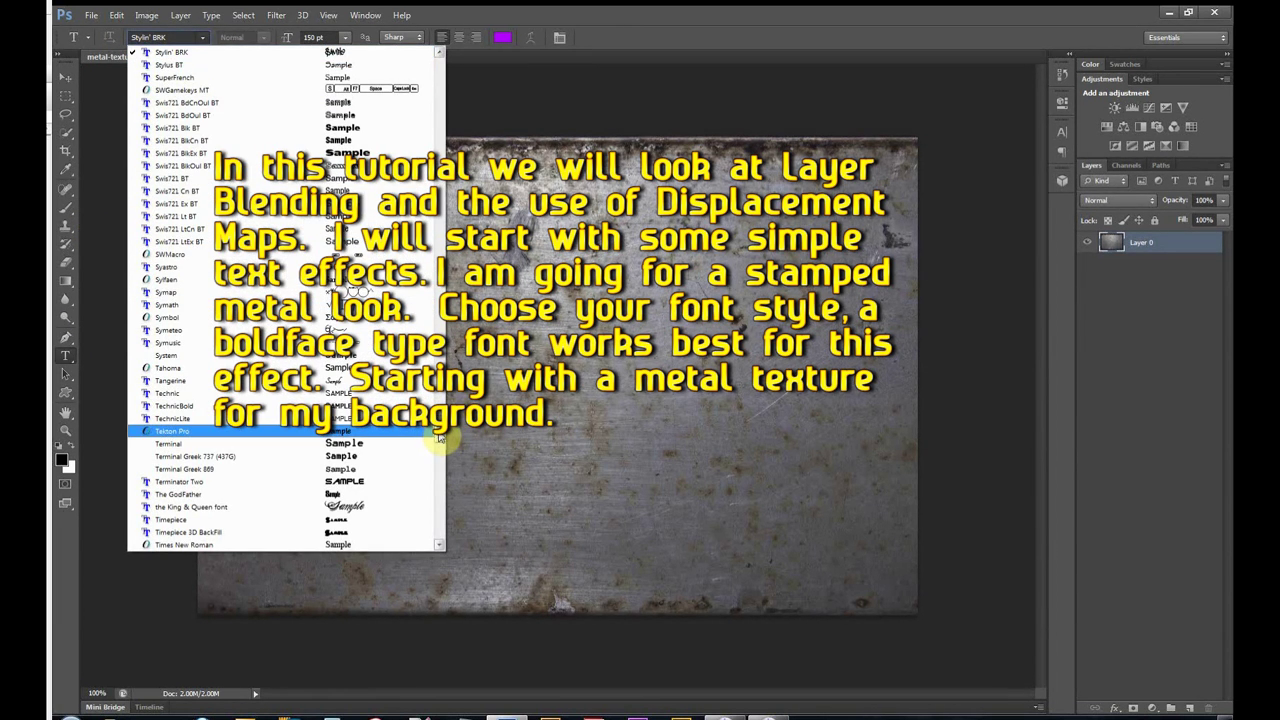
scroll(430, 400, "up", 20)
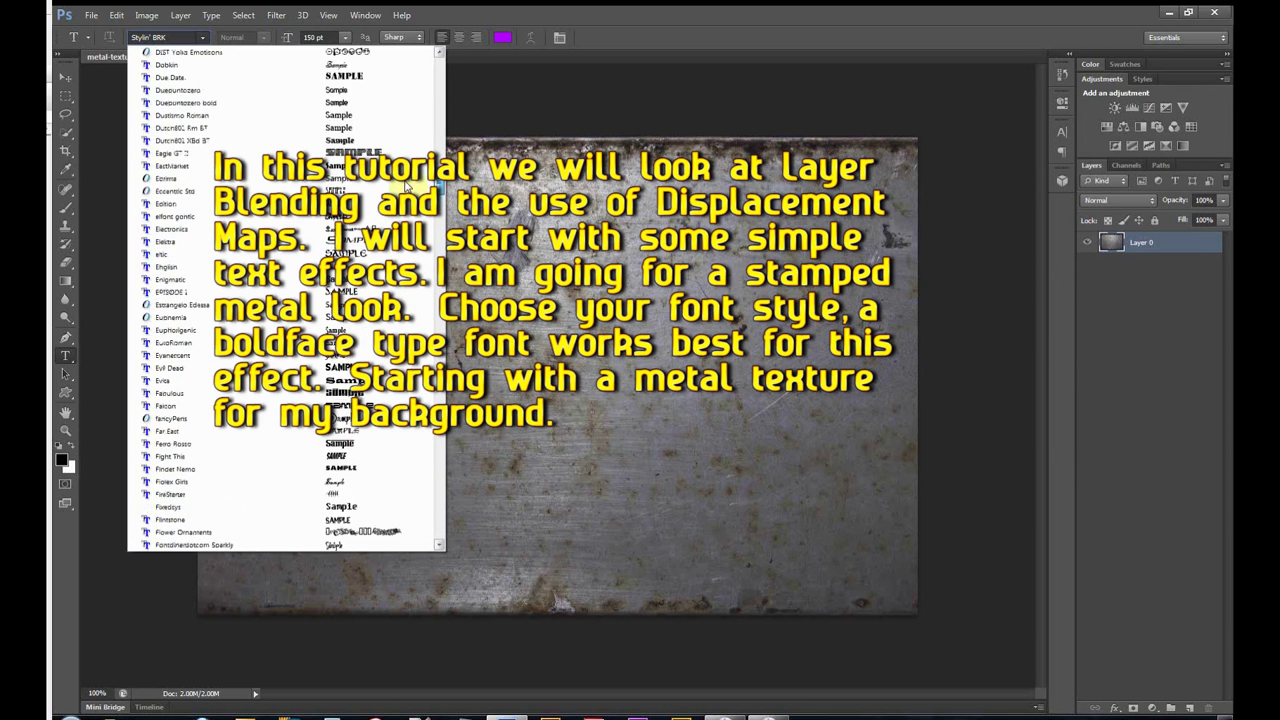
scroll(407, 186, "up", 15)
scroll(396, 117, "up", 3)
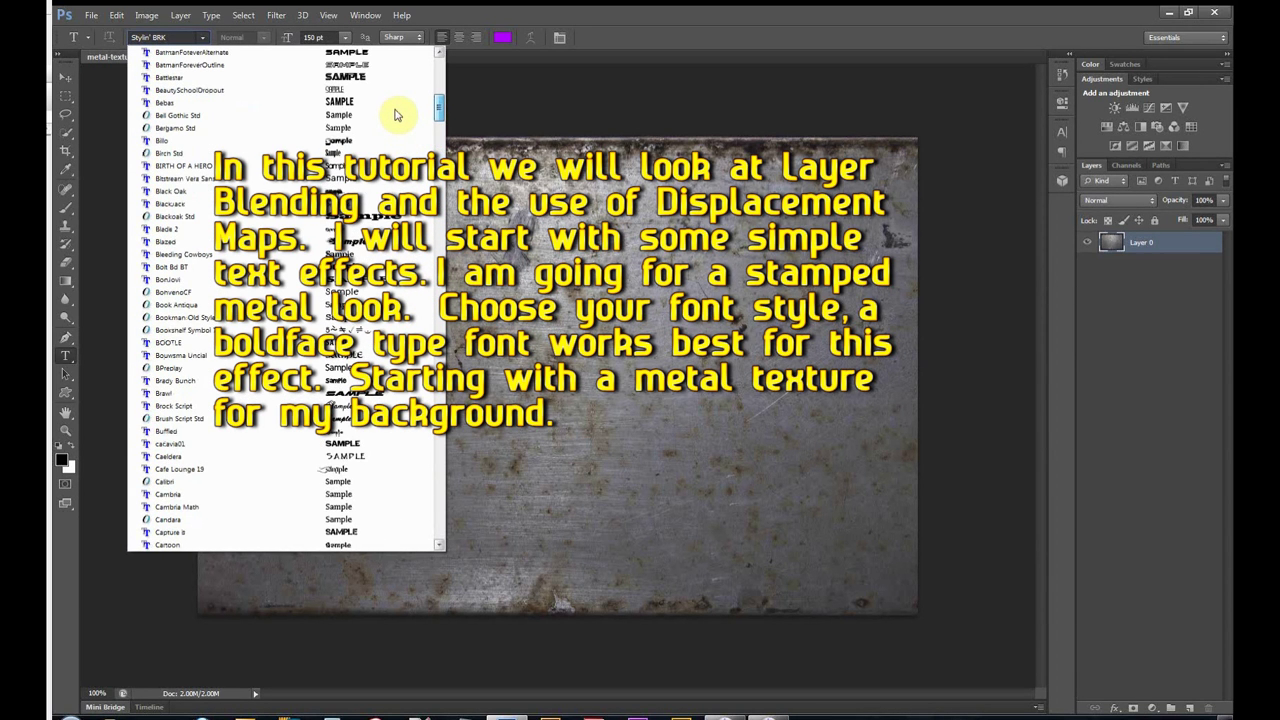
left_click(166, 267)
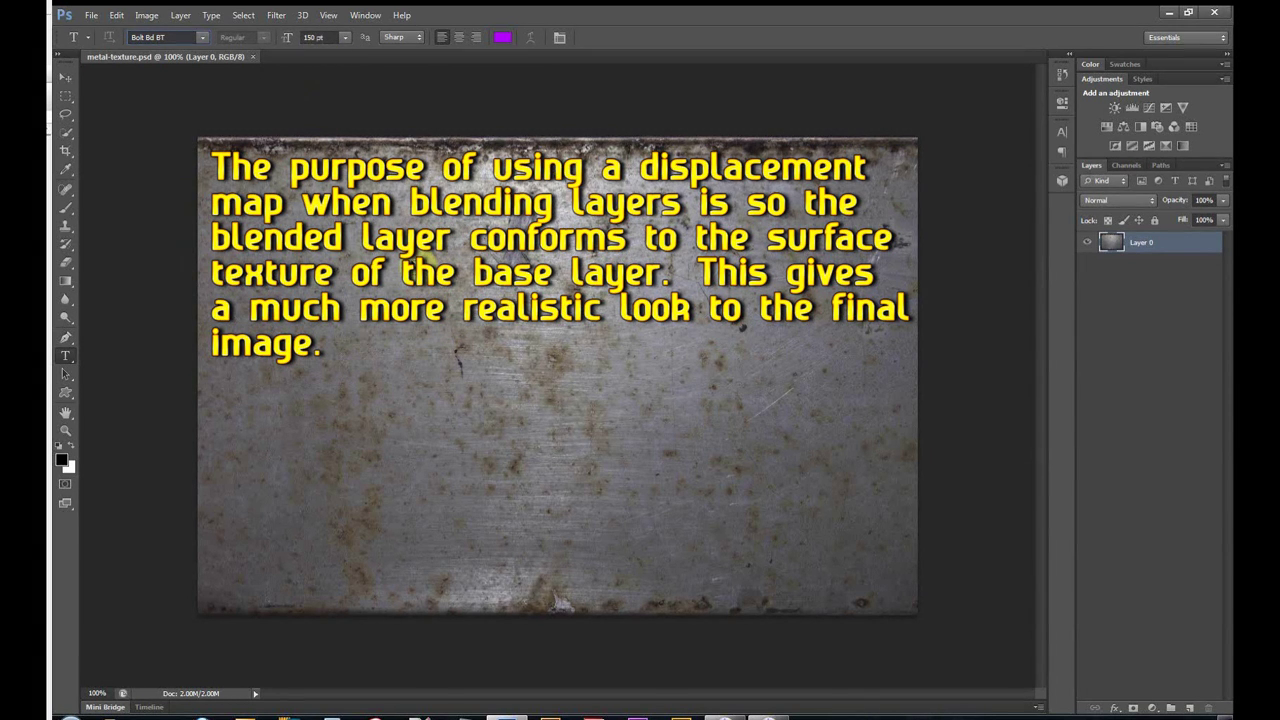
Enter "Blending" as the first text line over the metal texture and move it near the canvas's upper-left corner.
left_click(428, 337)
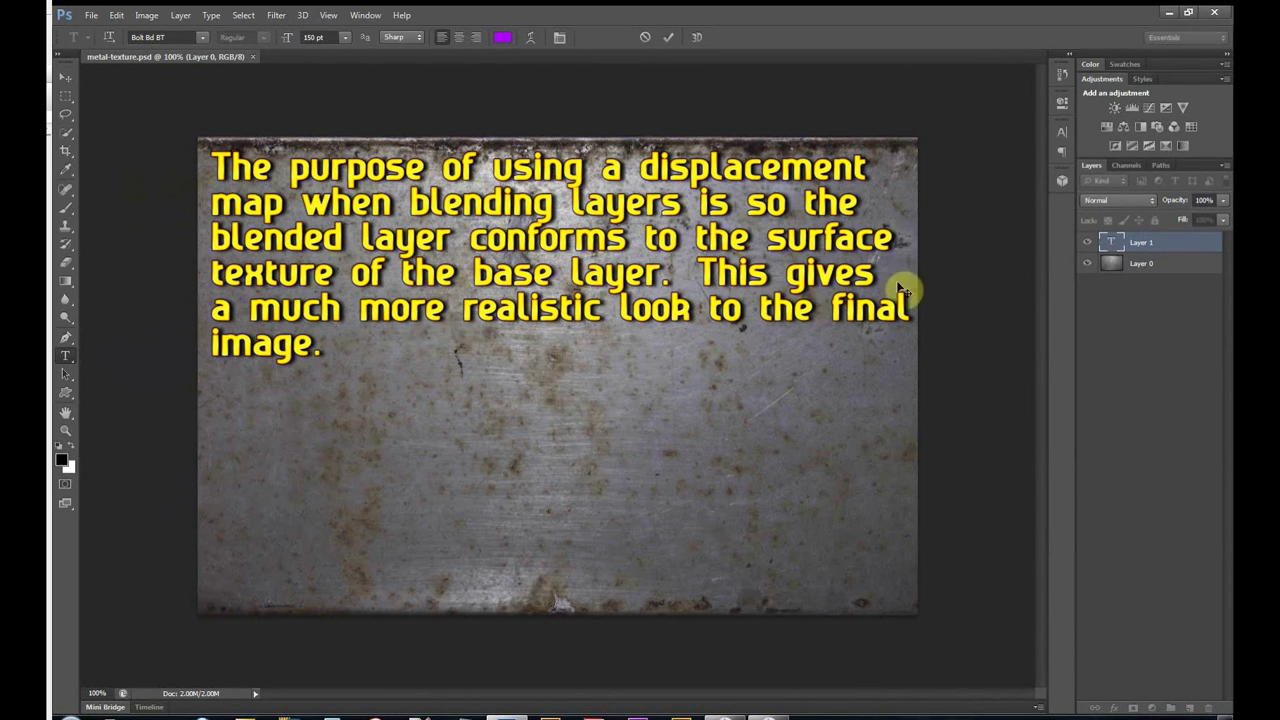
left_click(1063, 134)
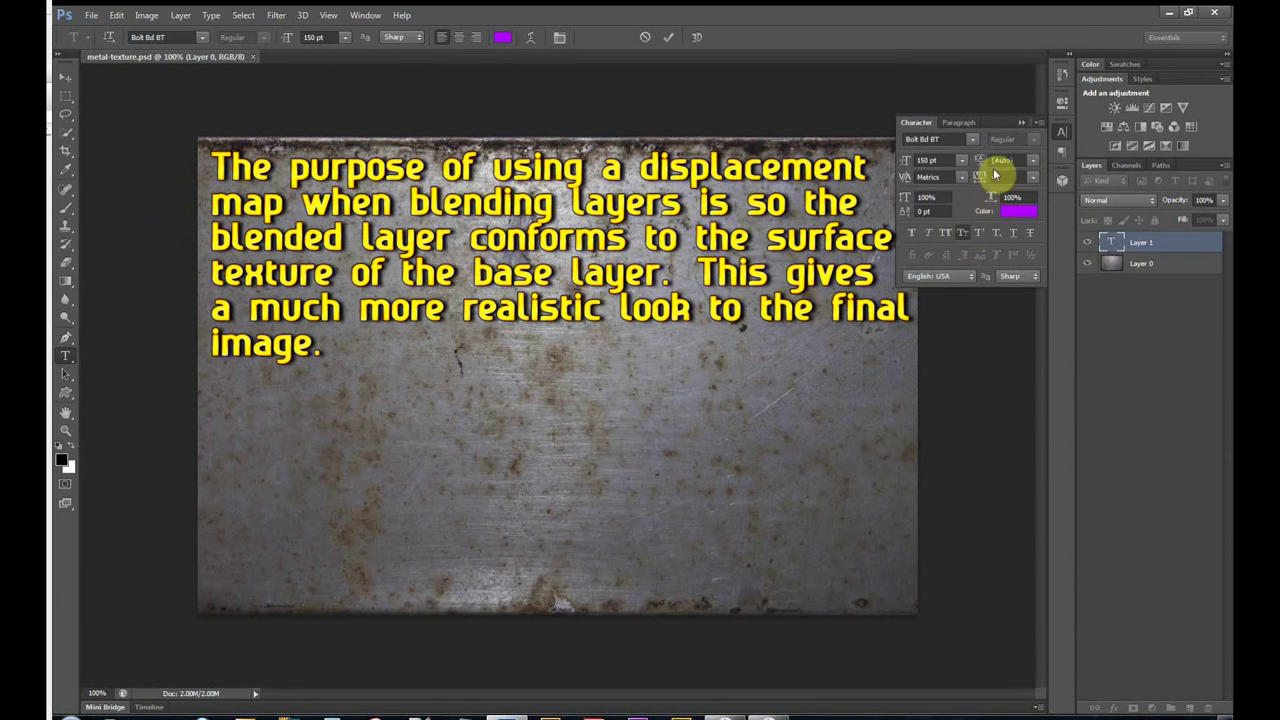
left_click(1021, 122)
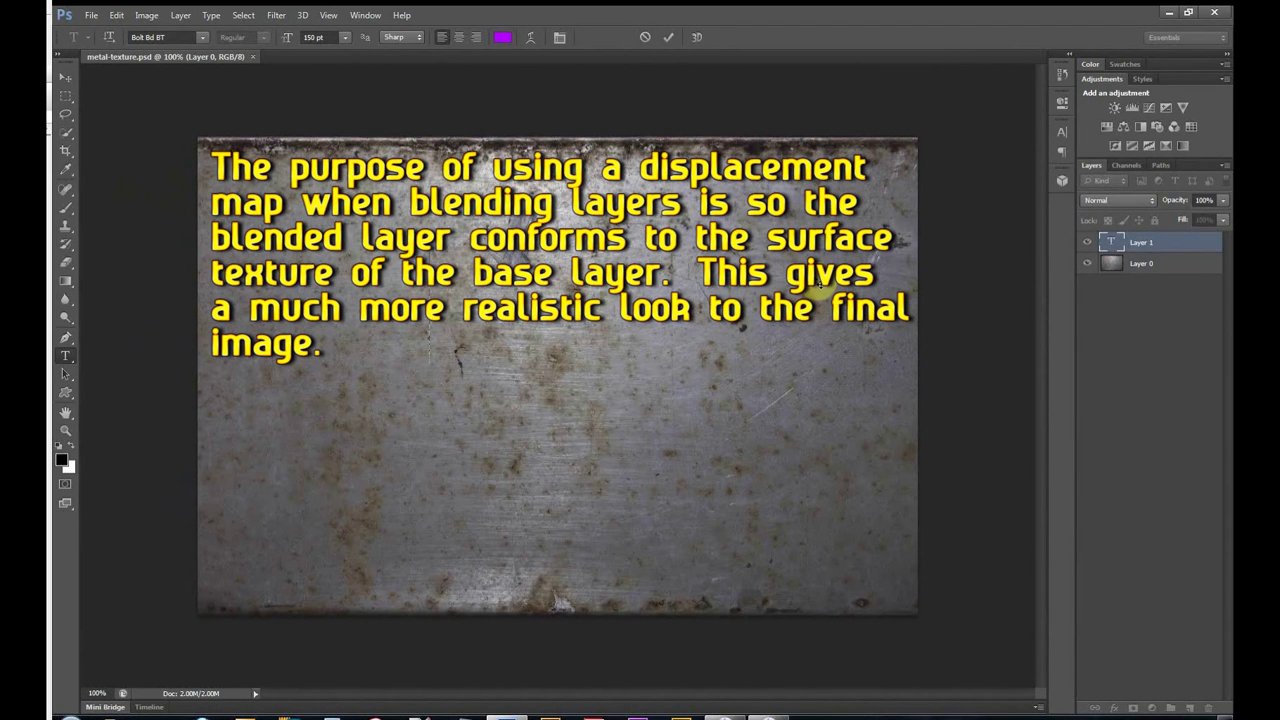
key("shift+Right")
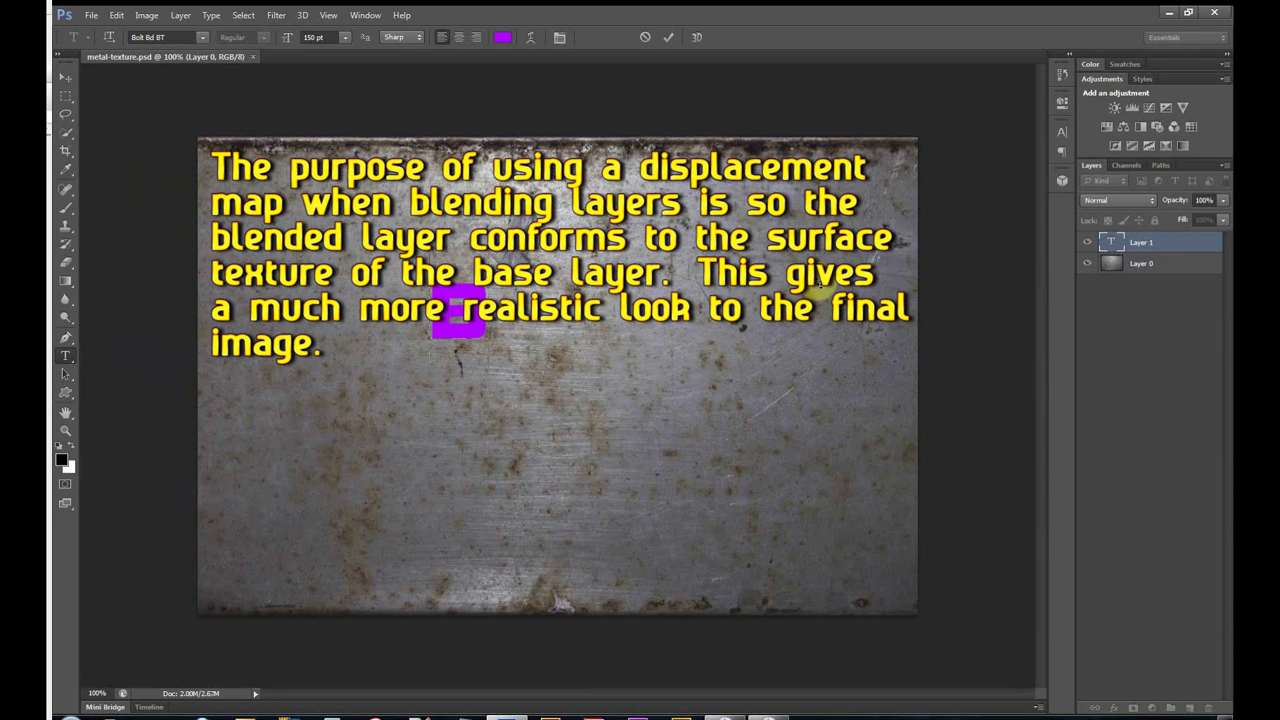
key("ctrl+shift+period")
type("BLENDING")
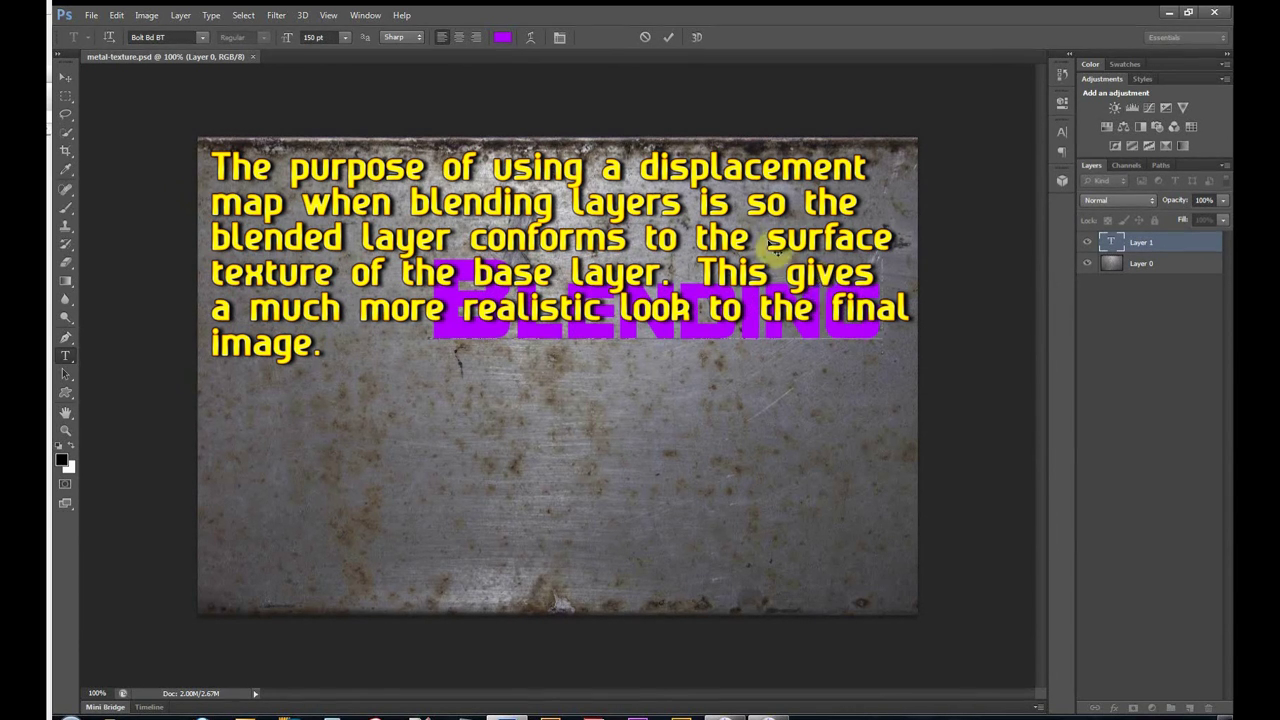
left_click_drag(775, 250, 555, 163)
Add "Layers &" and "Displacement" as the second and third lines of the text.
type("LAYERS")
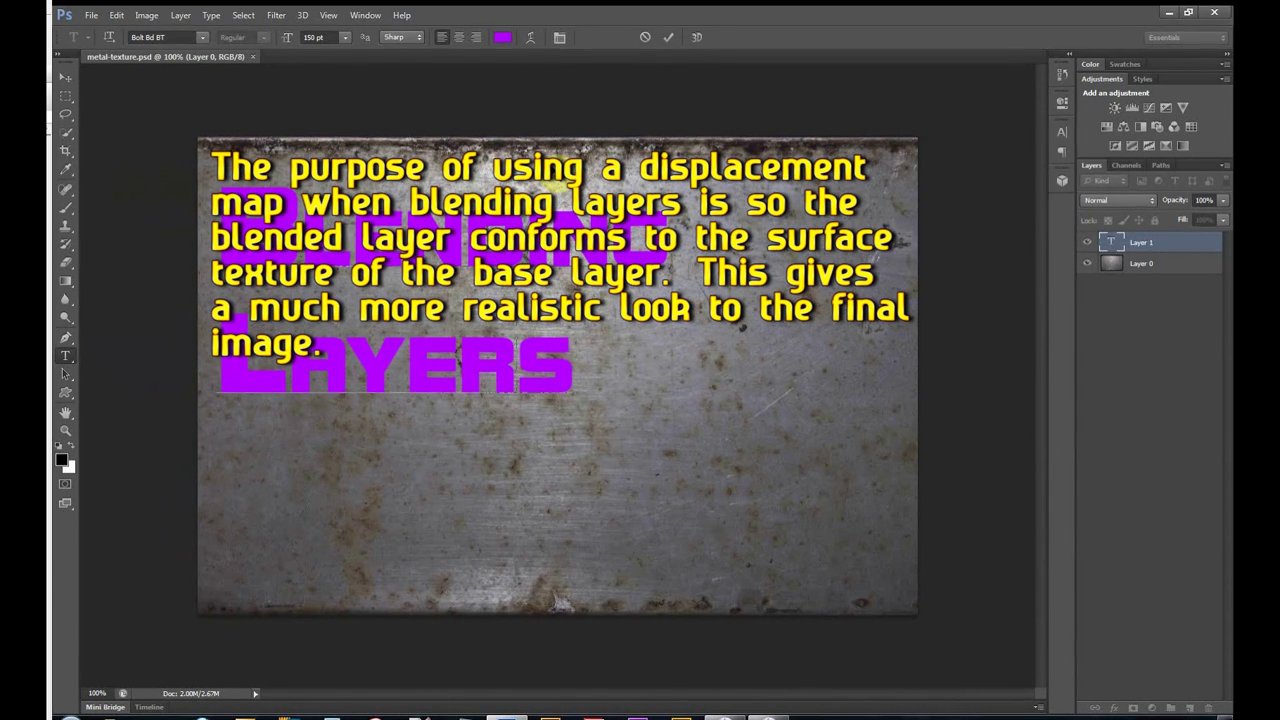
type(" &")
key("Return")
type("D")
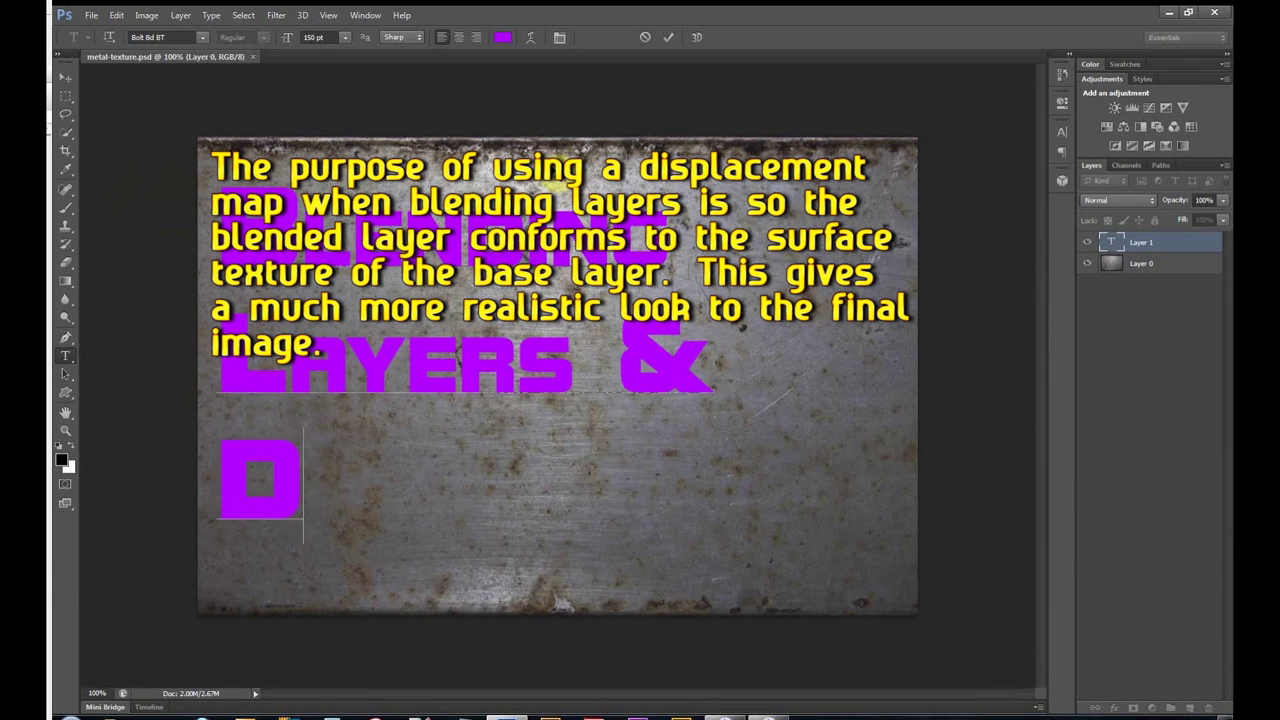
type("isplacement")
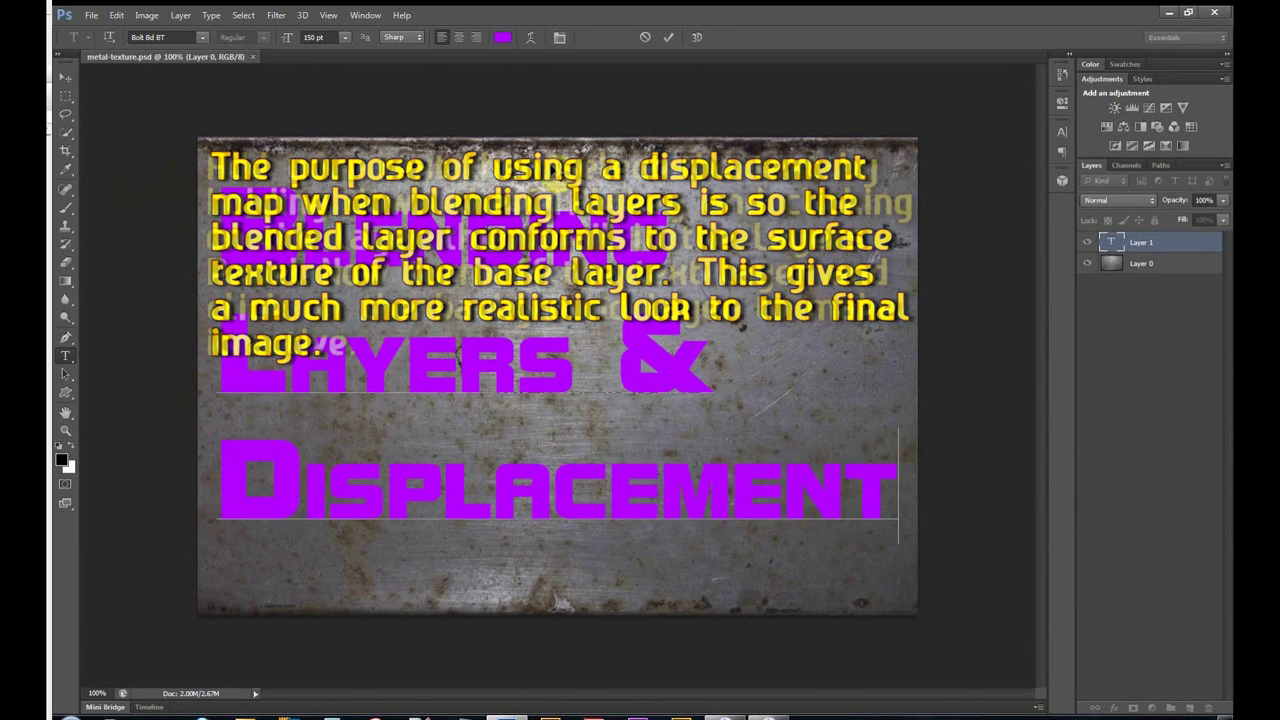
key("Return")
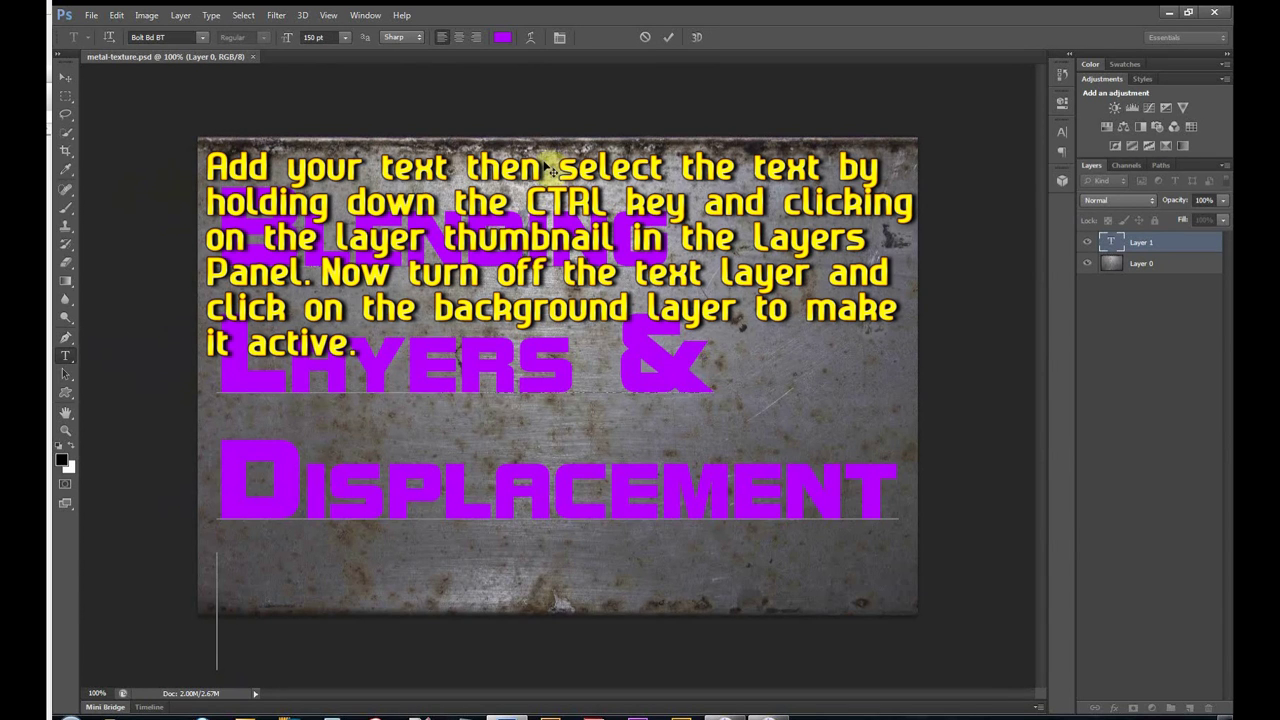
Move the text block slightly up and finish it with "Maps" as the fourth line.
left_click_drag(530, 97, 522, 68)
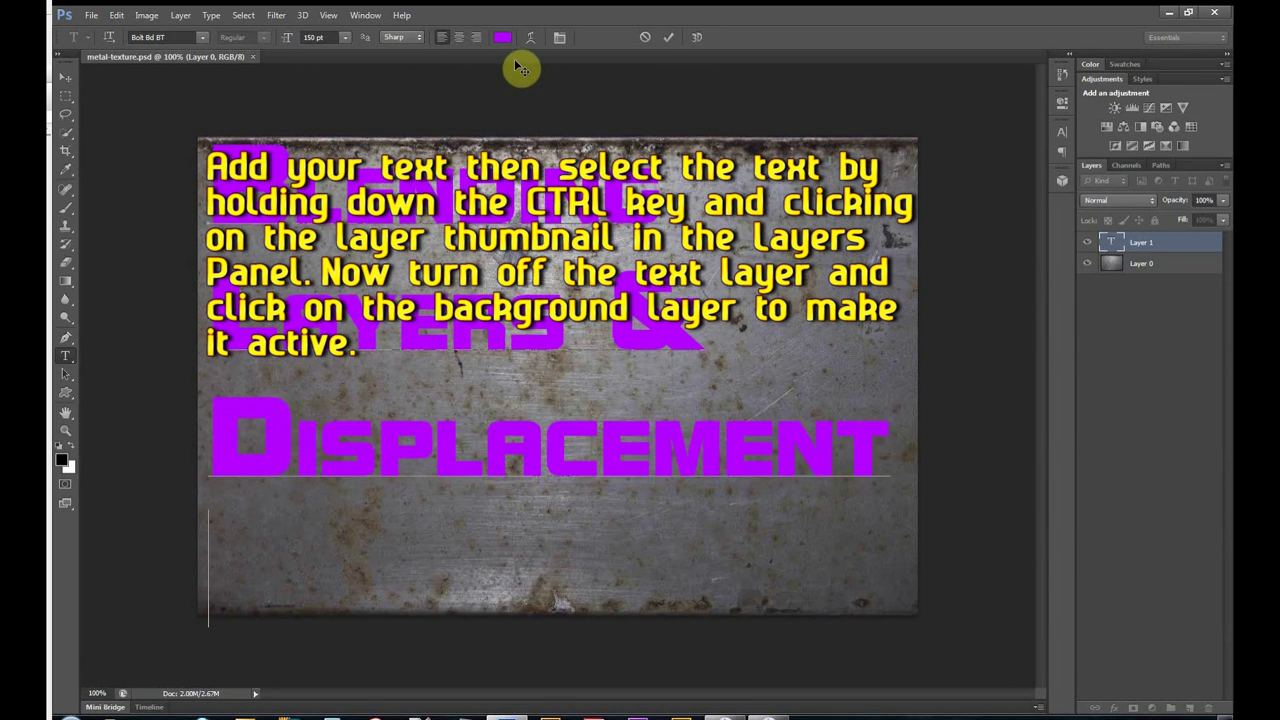
type("Ma")
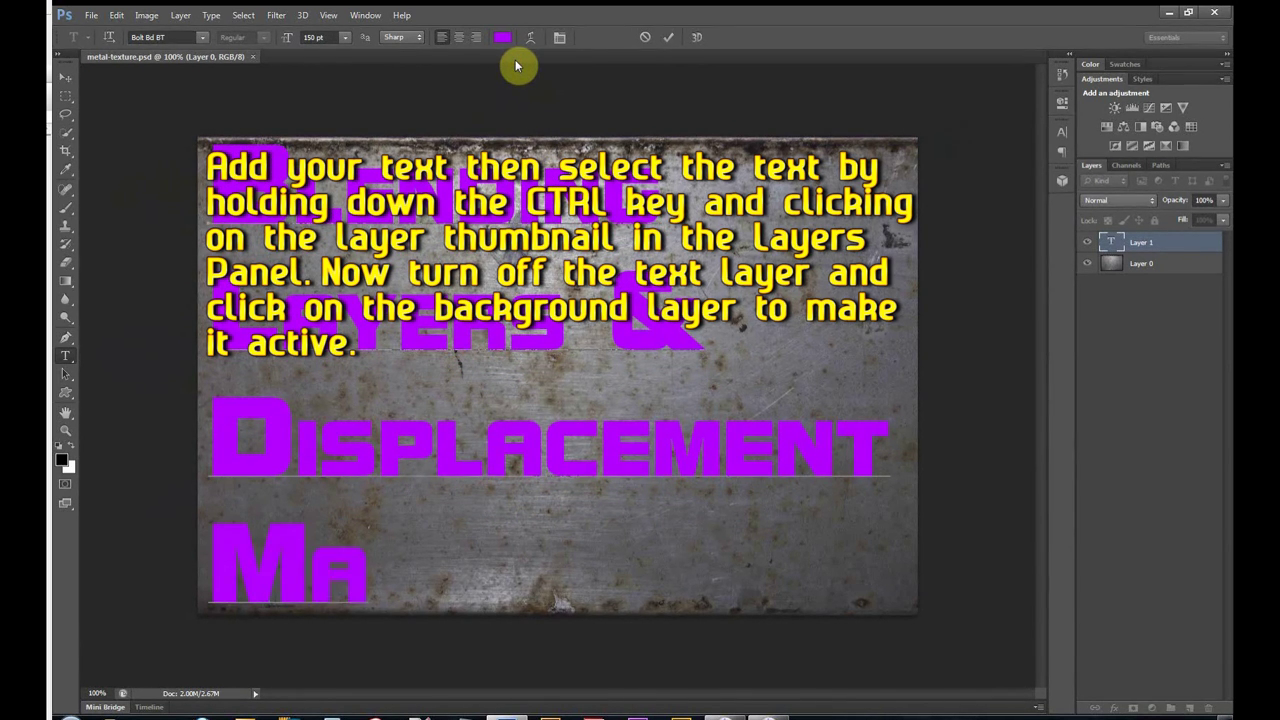
type("ps")
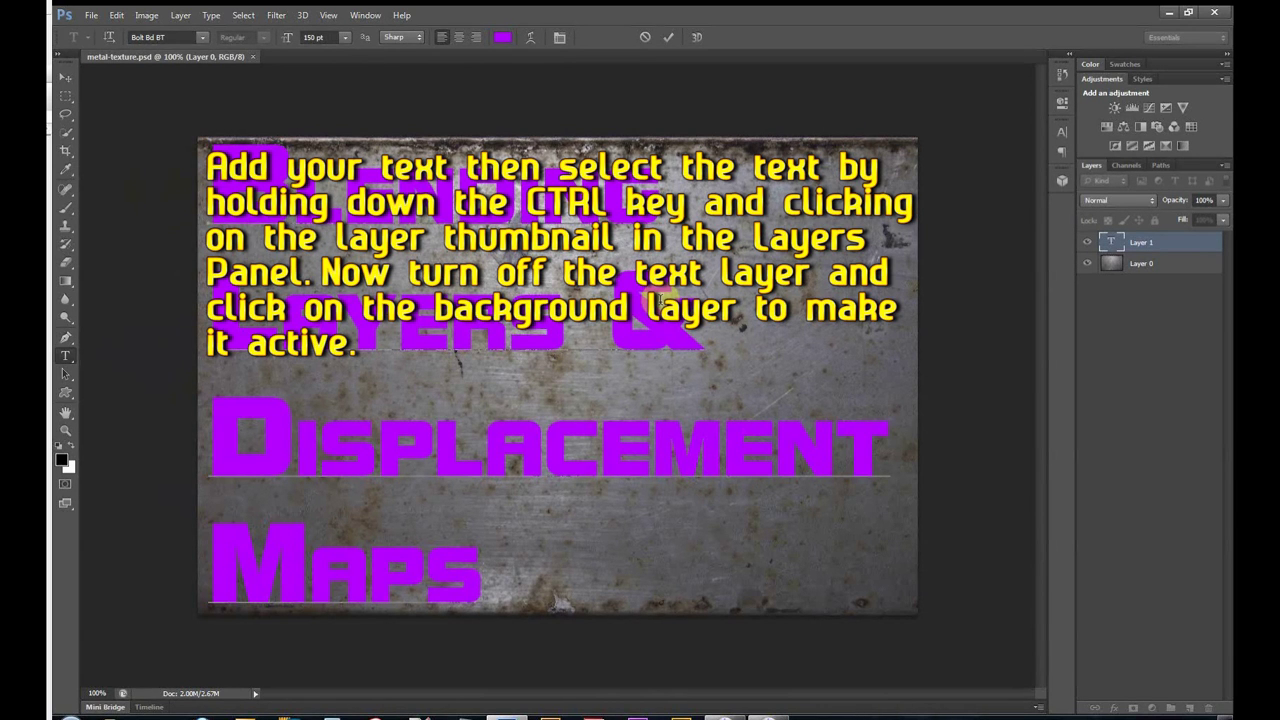
left_click(66, 97)
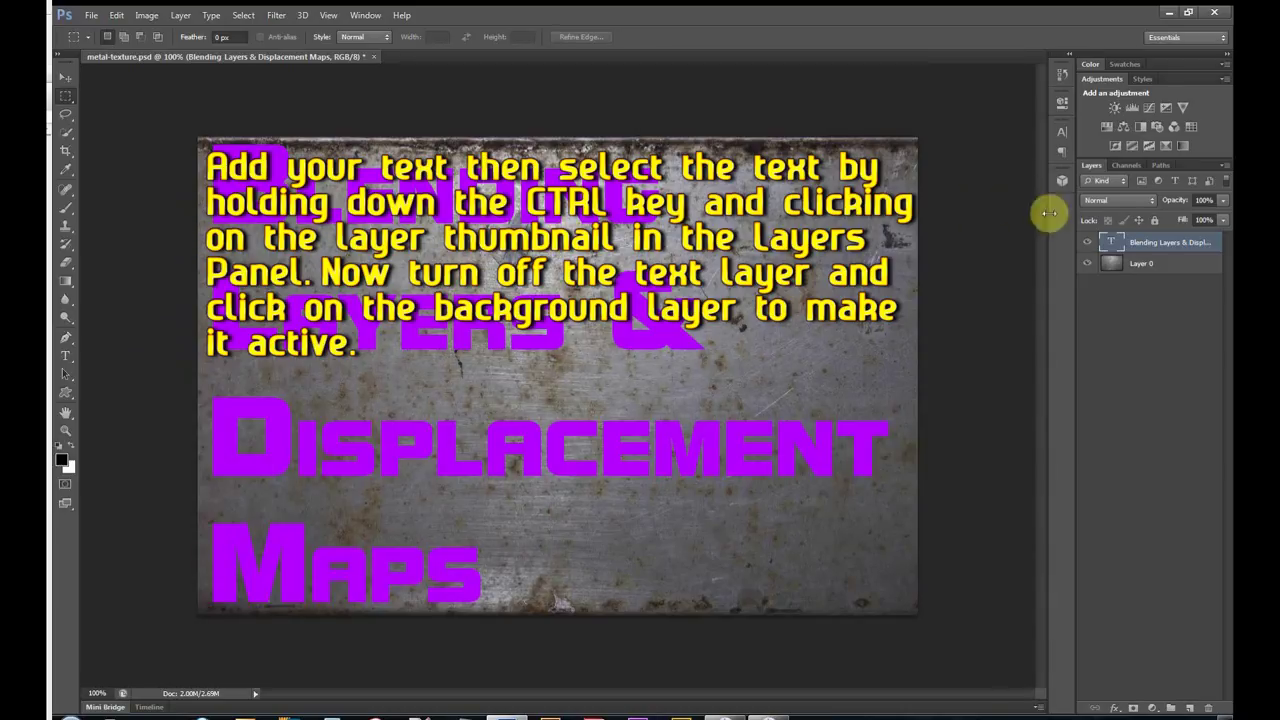
Load the lettering as a selection, hide the text layer and copy that area of Layer 0 to a new layer.
left_click(1112, 245, "ctrl")
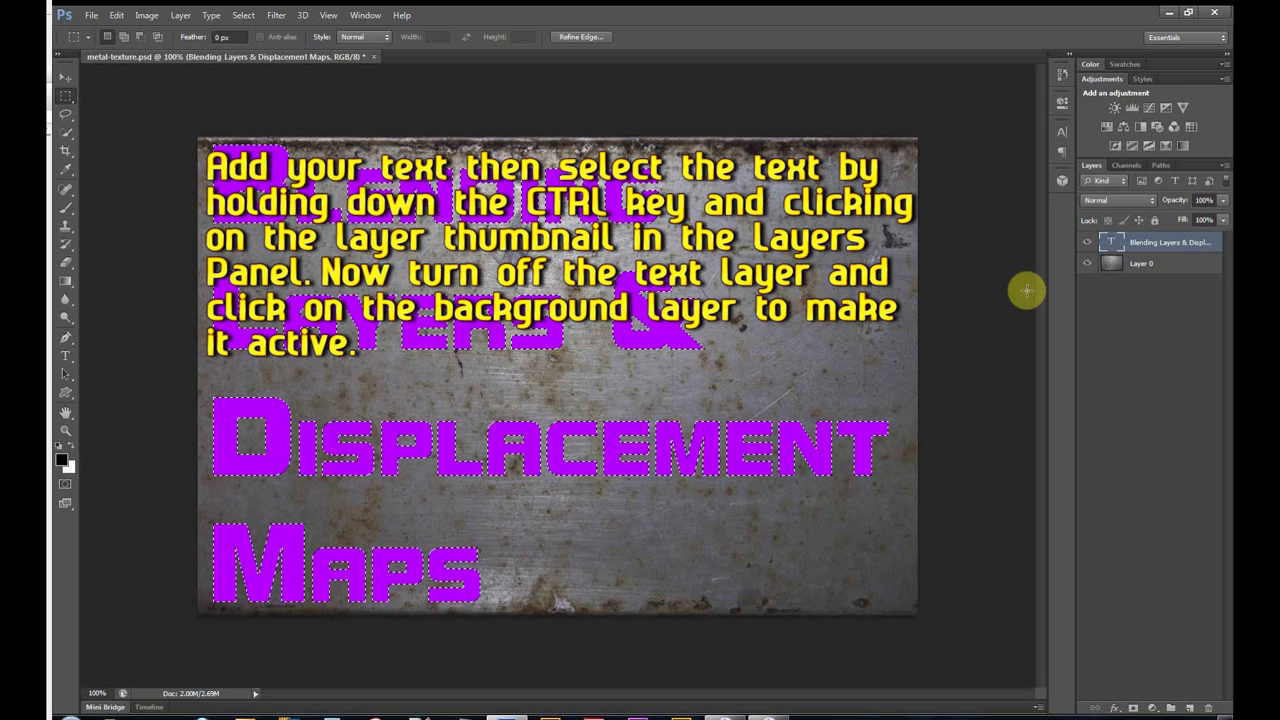
left_click(1087, 248)
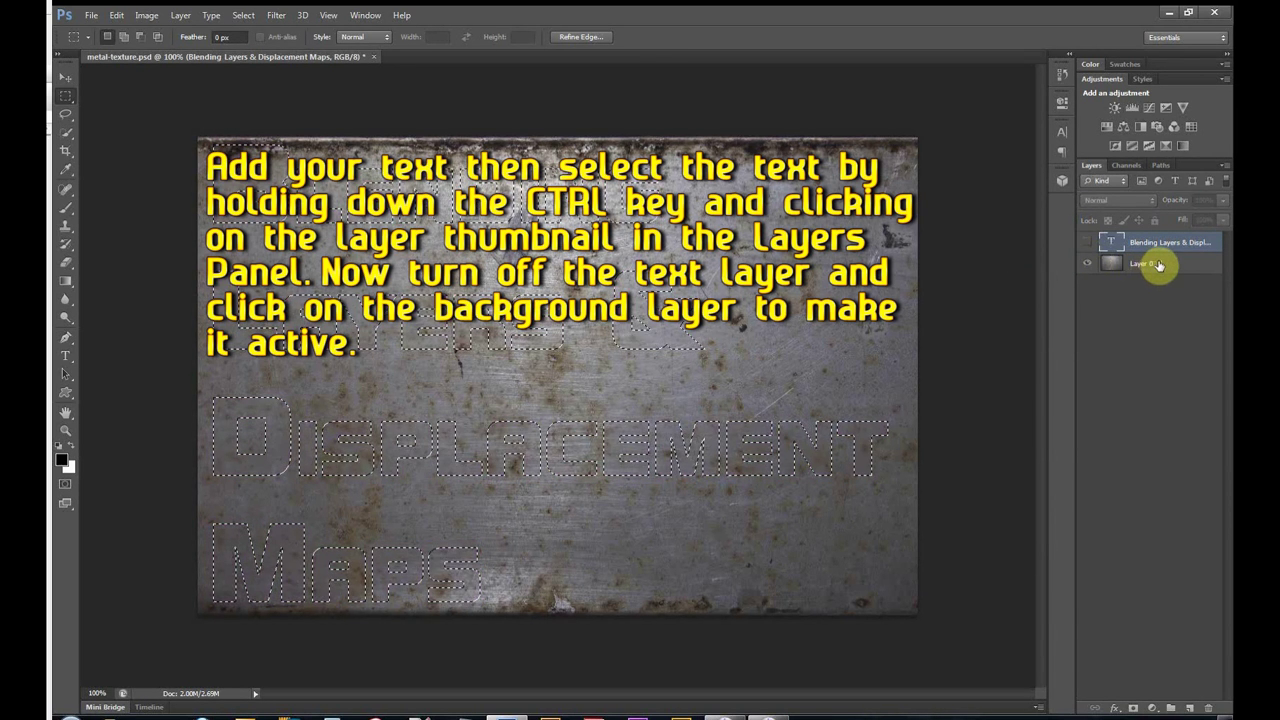
left_click(1158, 265)
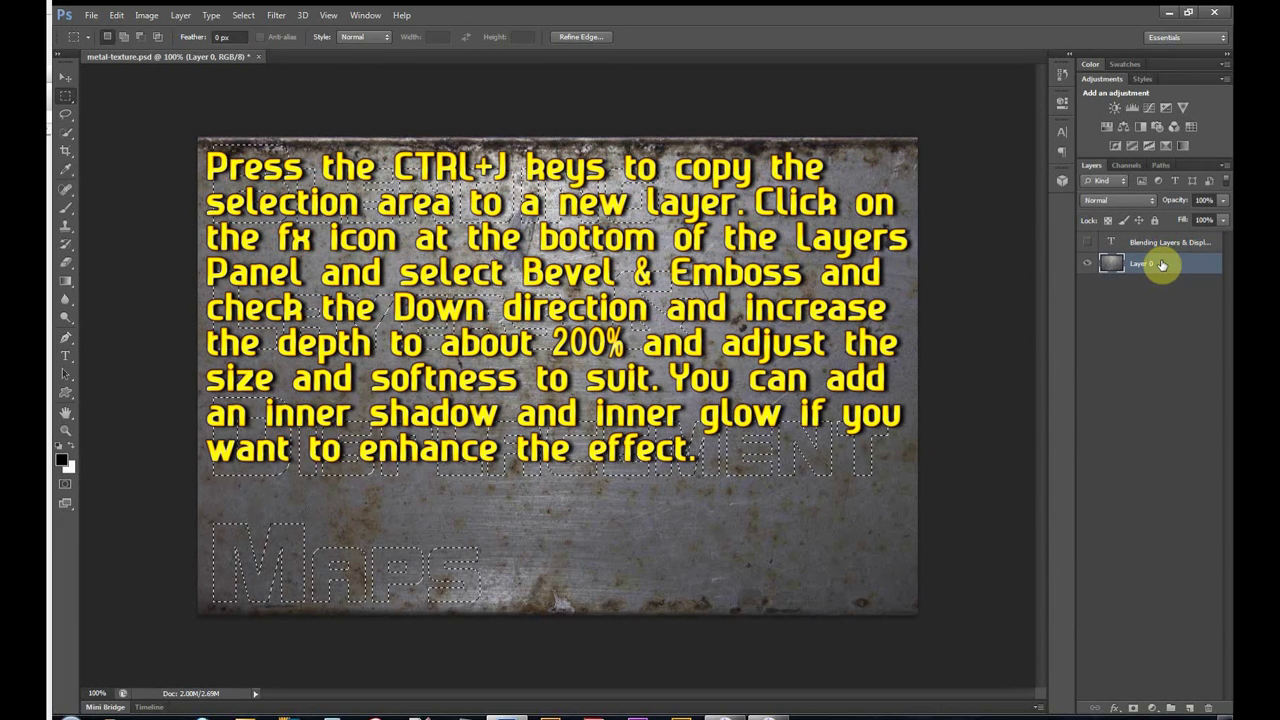
key("ctrl+j")
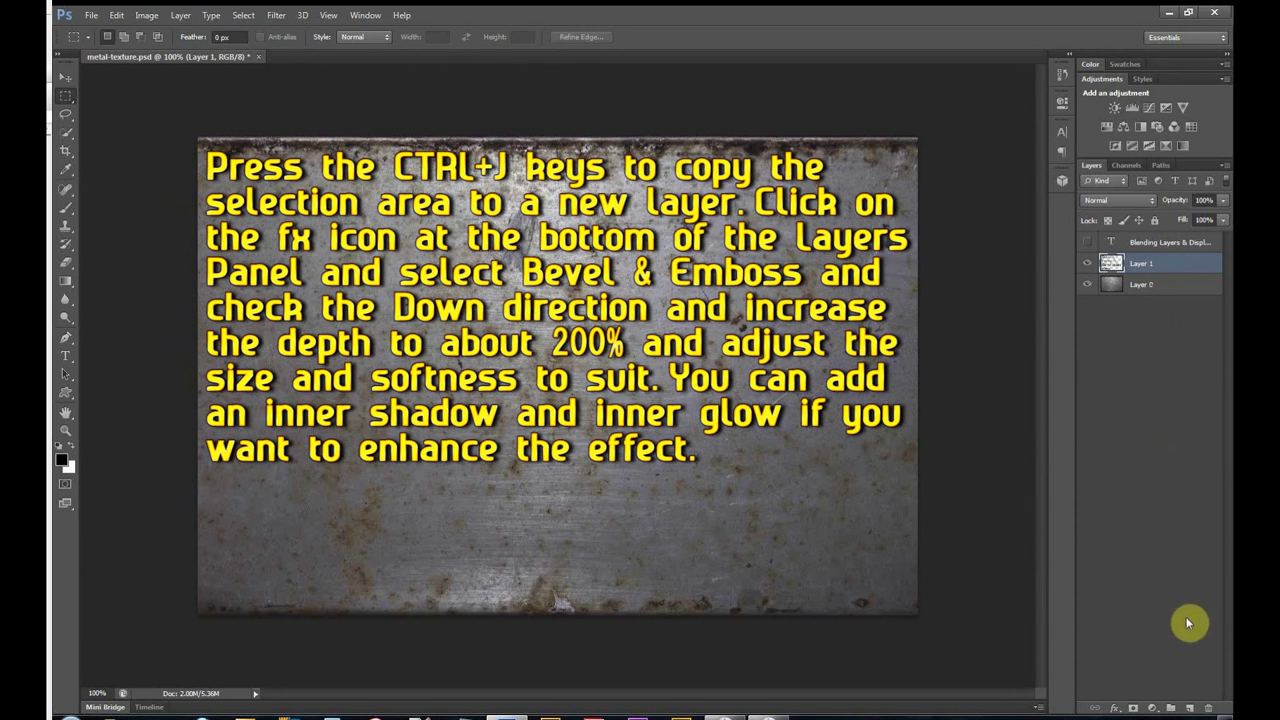
Add a Bevel & Emboss effect to the copied lettering layer with direction Down and depth 195%.
left_click(1115, 708)
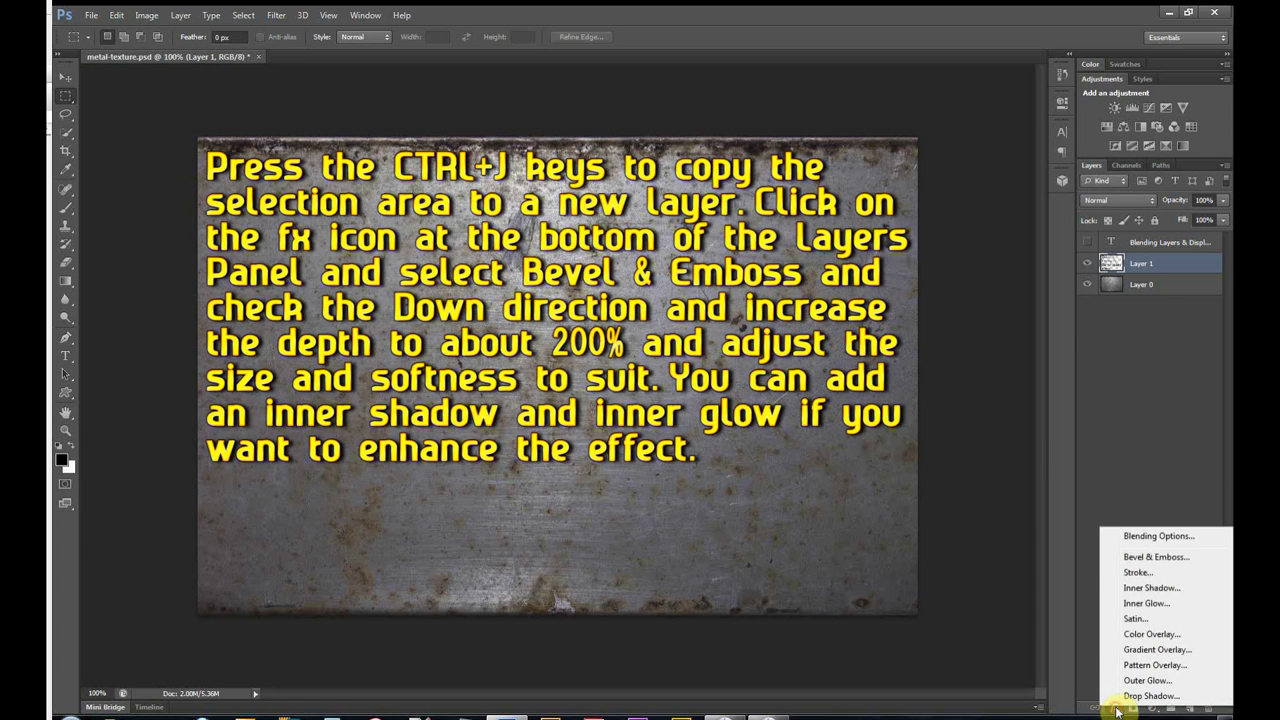
left_click(1155, 557)
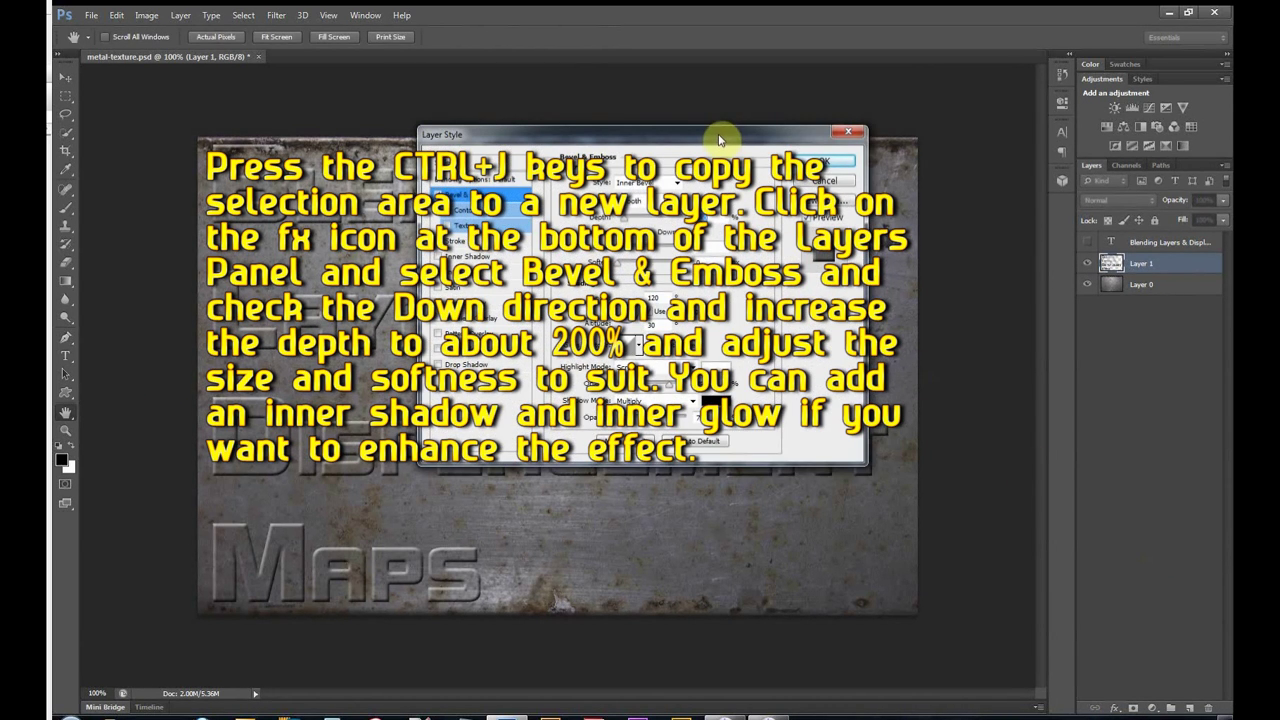
left_click_drag(651, 137, 935, 58)
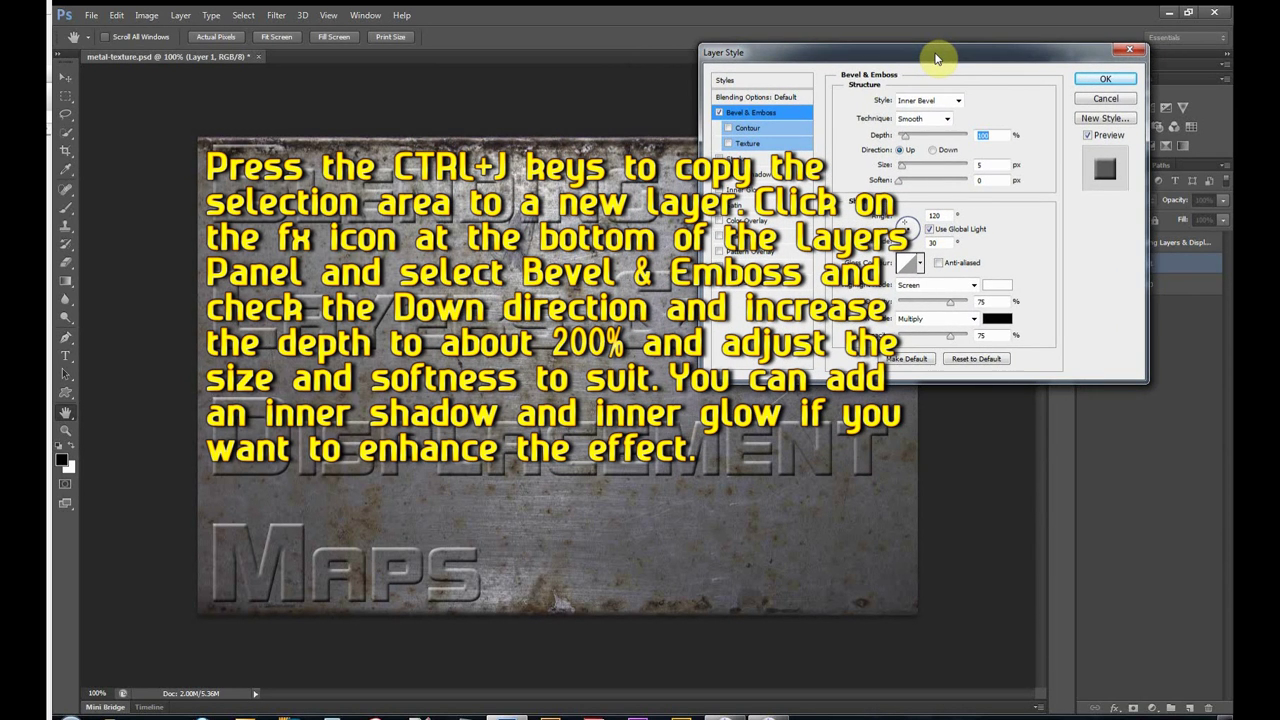
left_click(933, 151)
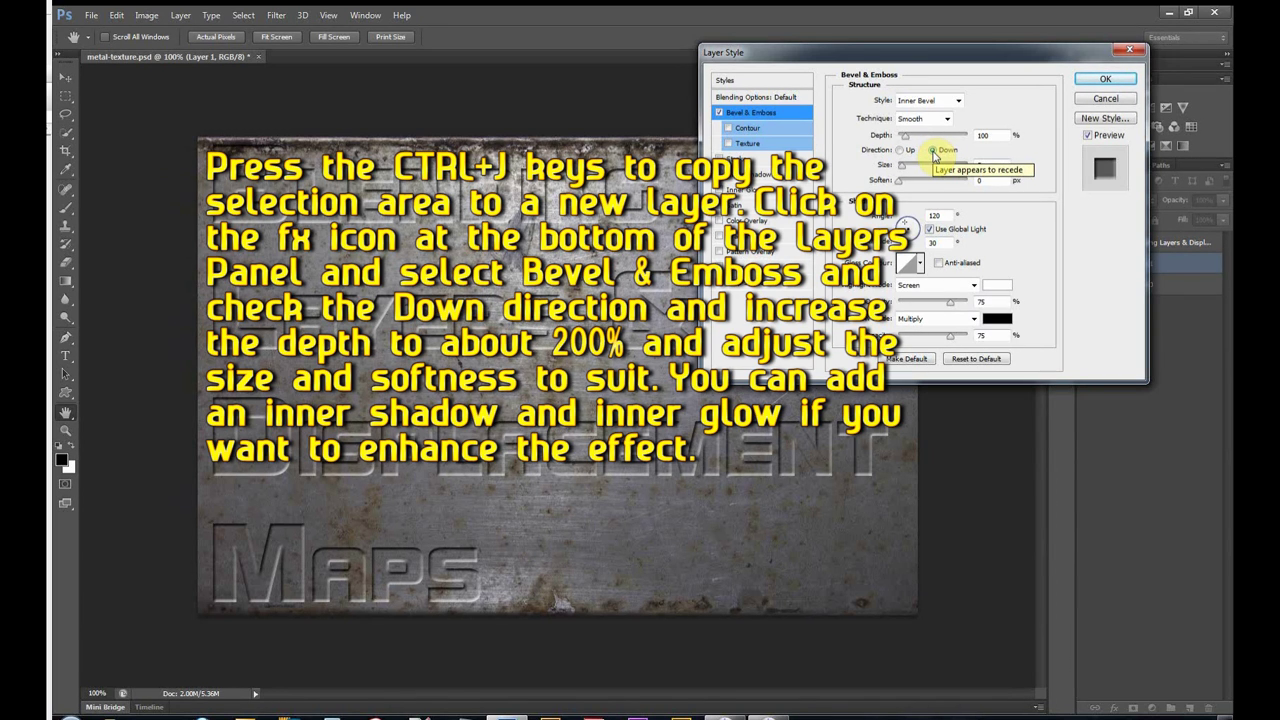
left_click_drag(905, 136, 911, 142)
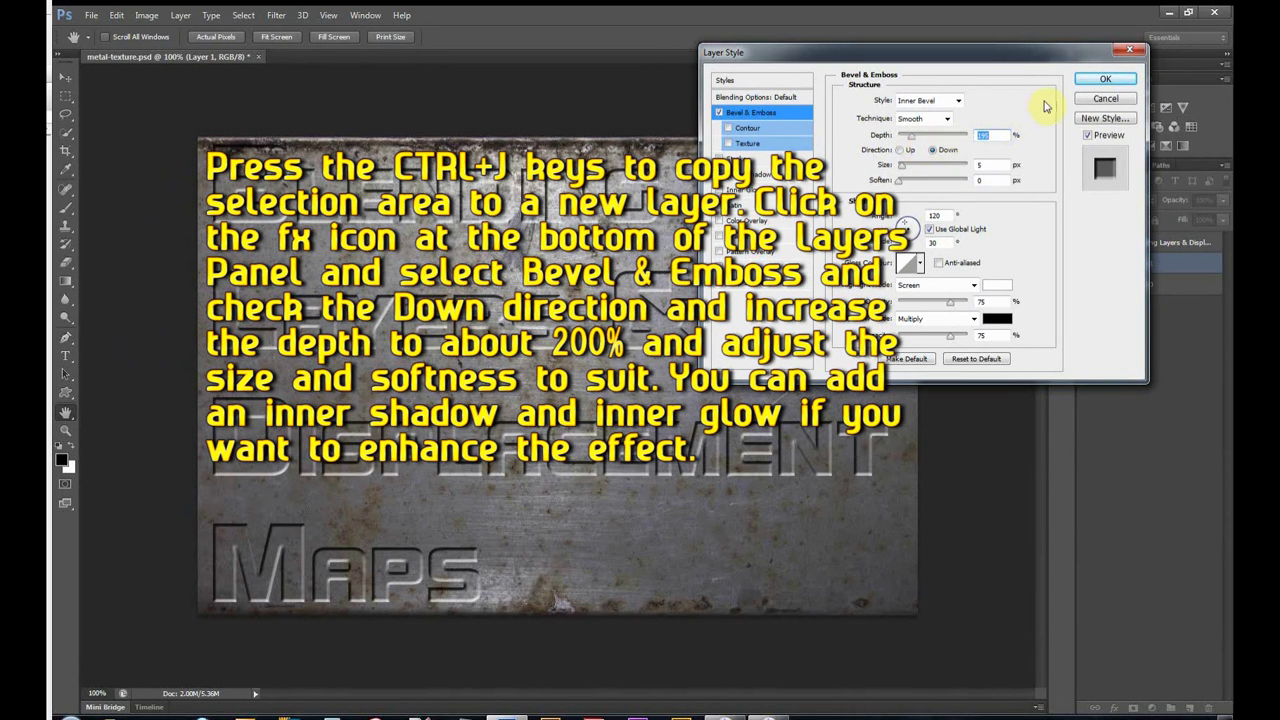
Try the Chisel Hard technique on the bevel and return it to Smooth.
left_click(948, 119)
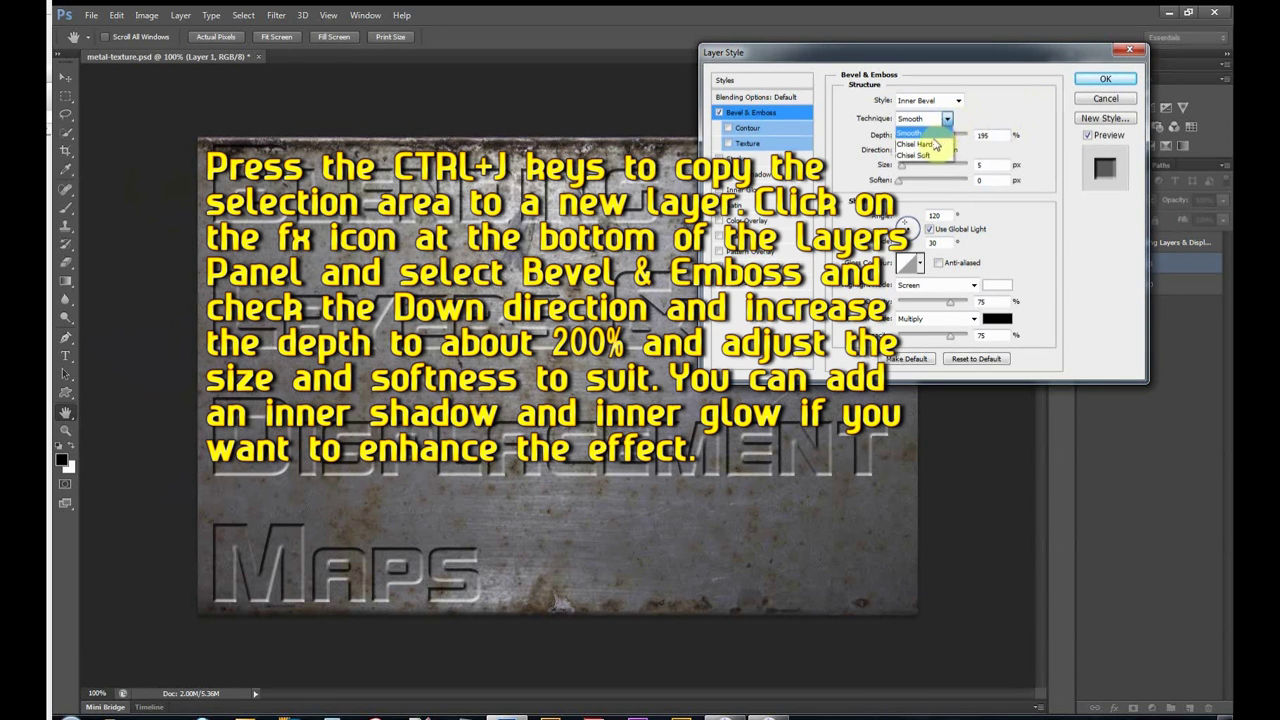
left_click(932, 146)
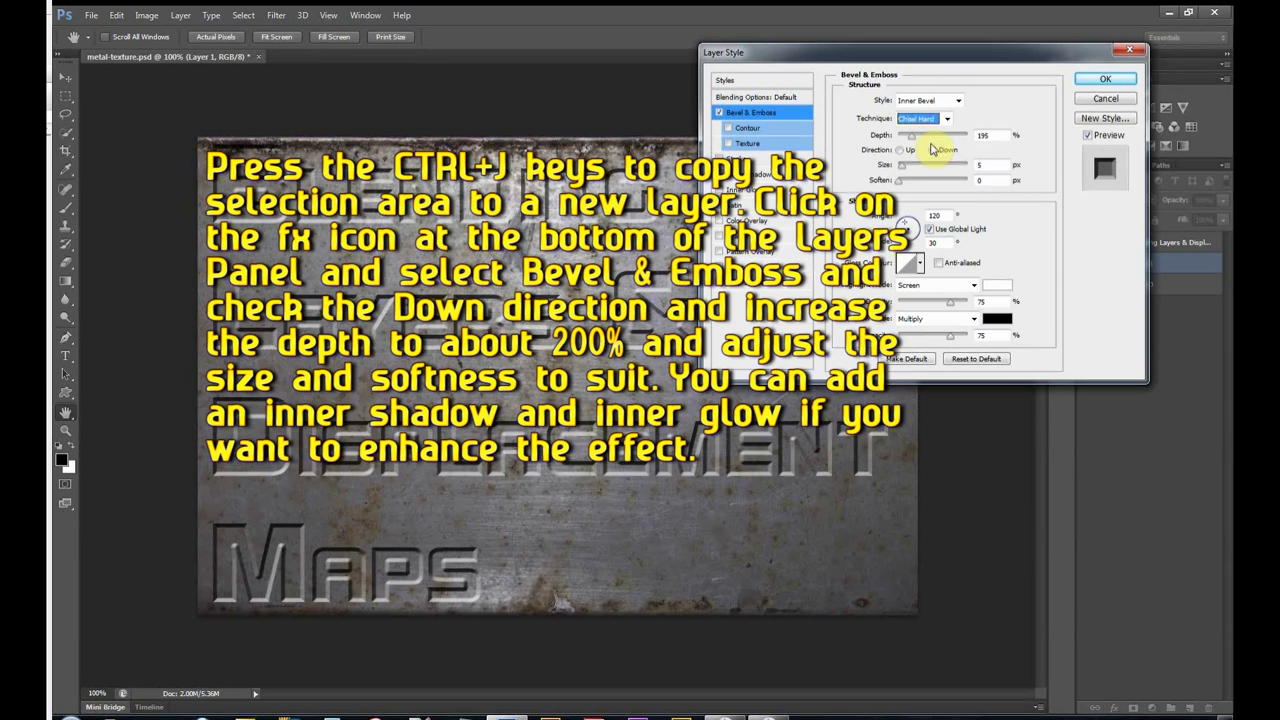
left_click(946, 119)
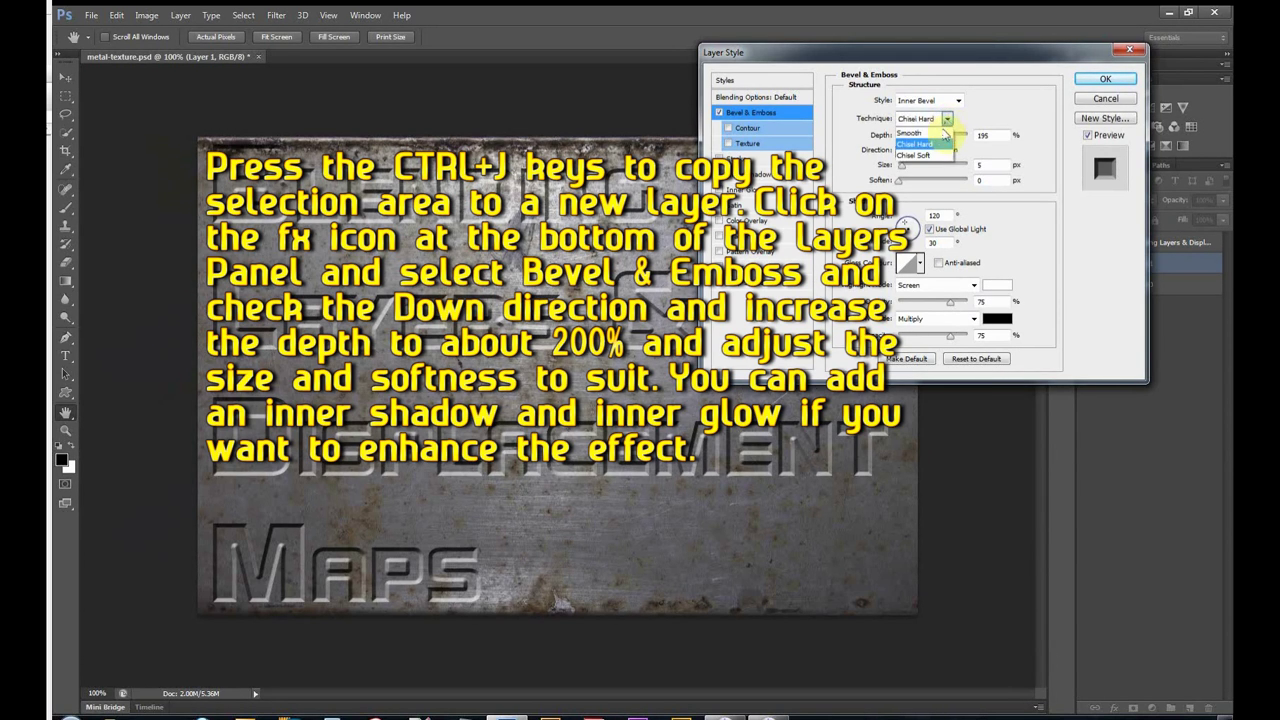
left_click(941, 134)
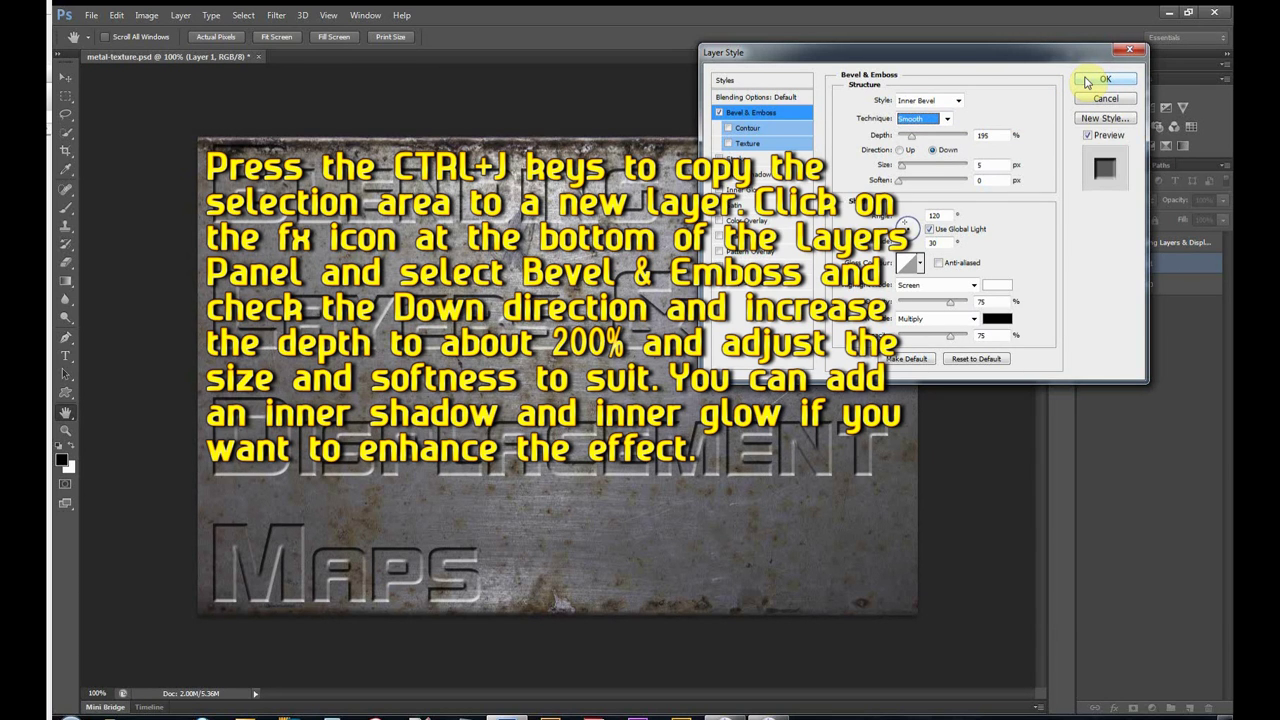
Add an Inner Shadow to the lettering layer with distance 17 px, choke 6% and size 21 px.
left_click(745, 174)
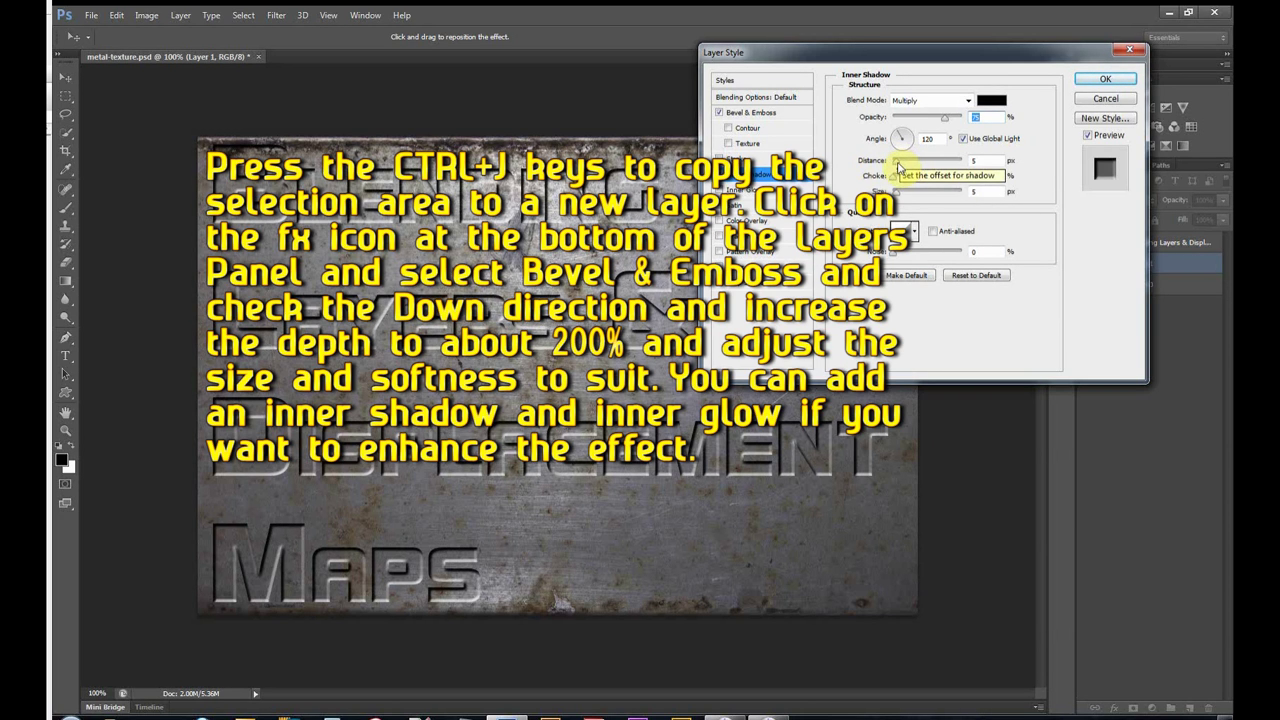
left_click_drag(898, 168, 913, 167)
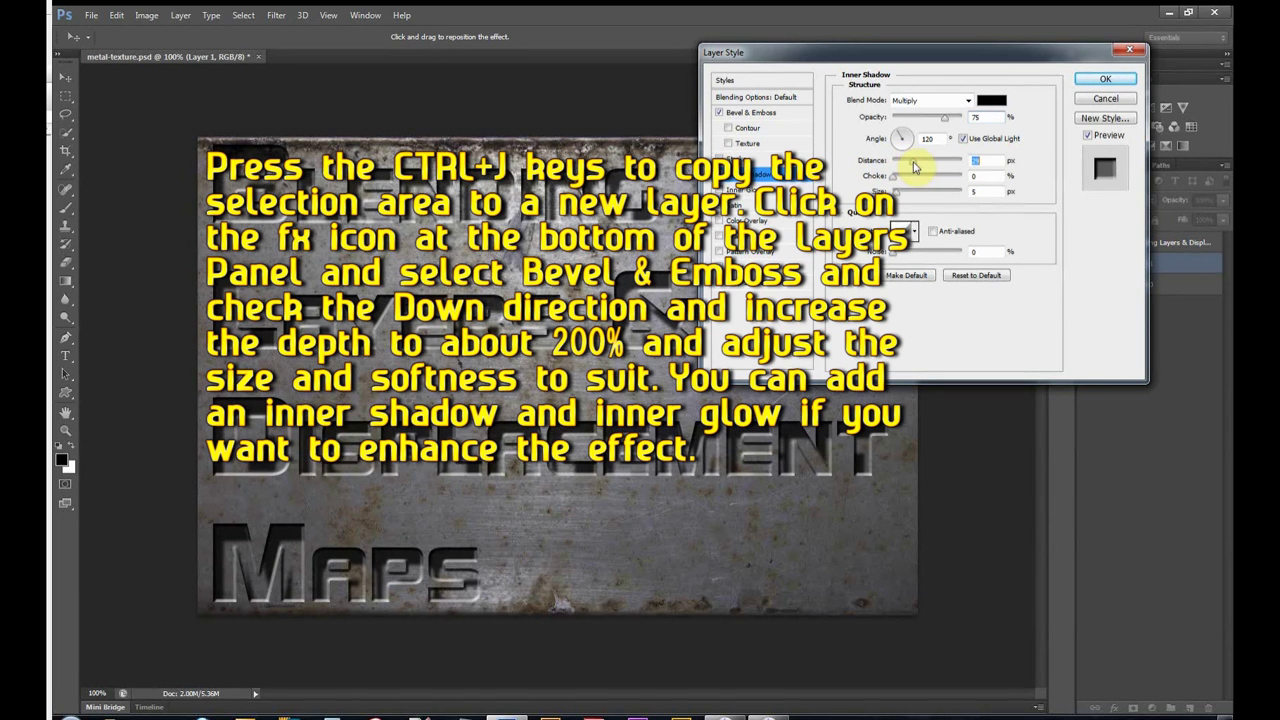
left_click_drag(912, 167, 905, 169)
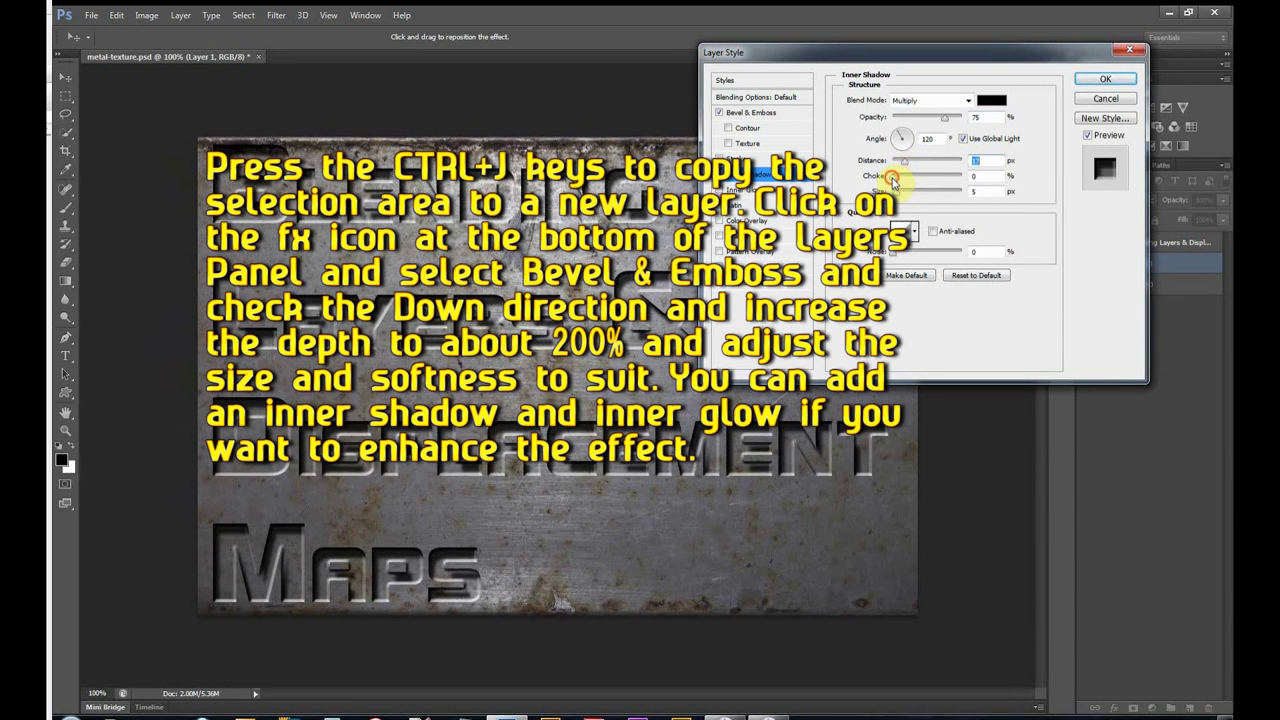
left_click_drag(896, 180, 904, 198)
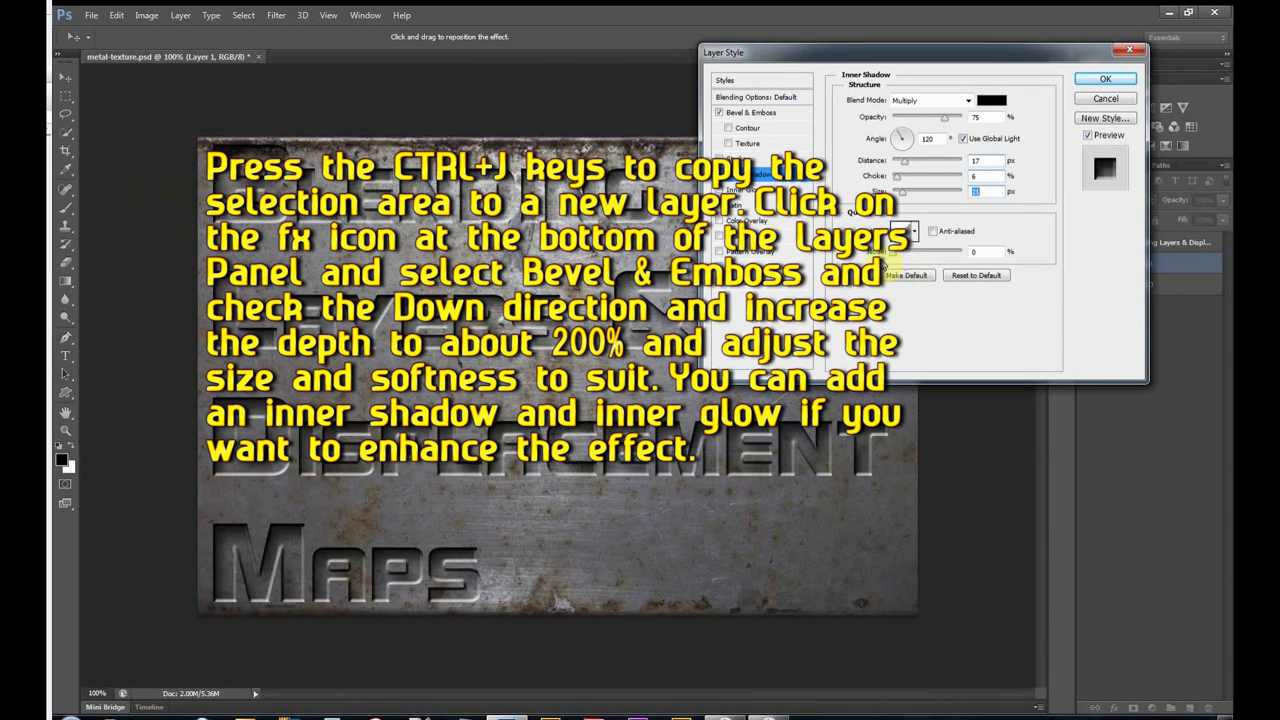
Add an Inner Glow to the lettering layer with choke 12%, adjust its size, and apply the layer style.
left_click(729, 189)
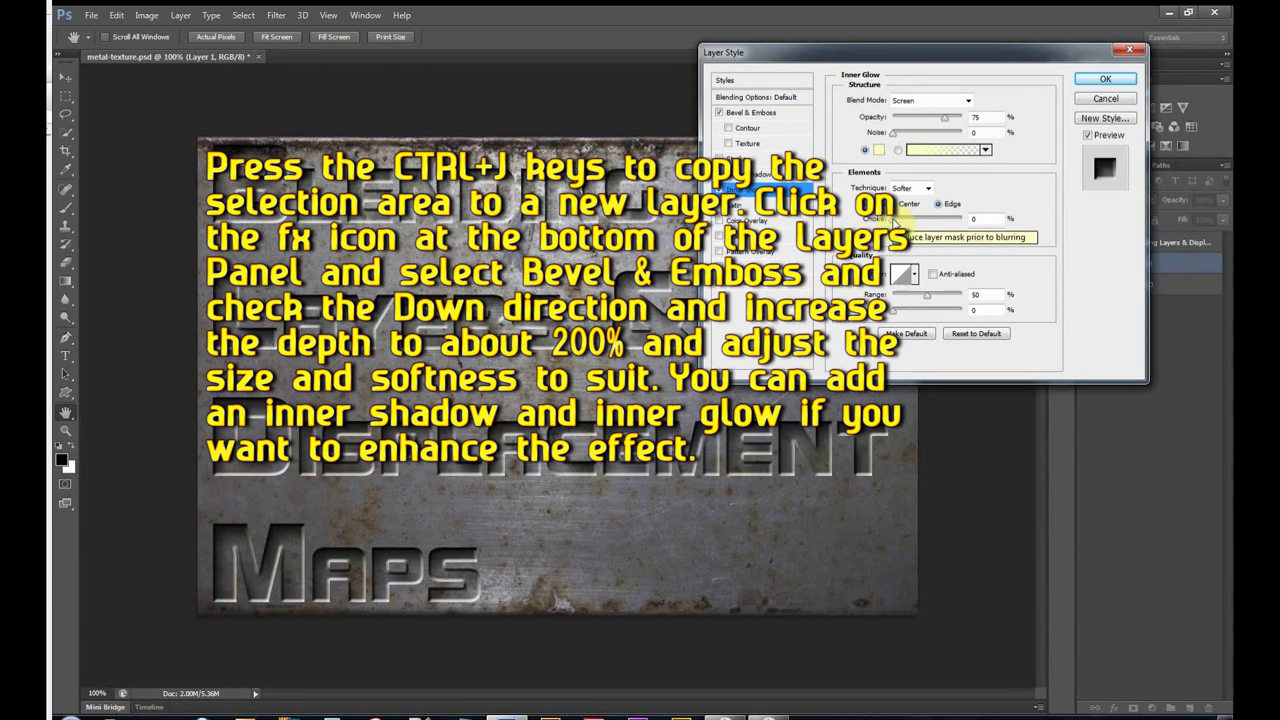
left_click_drag(893, 224, 903, 224)
left_click(890, 238)
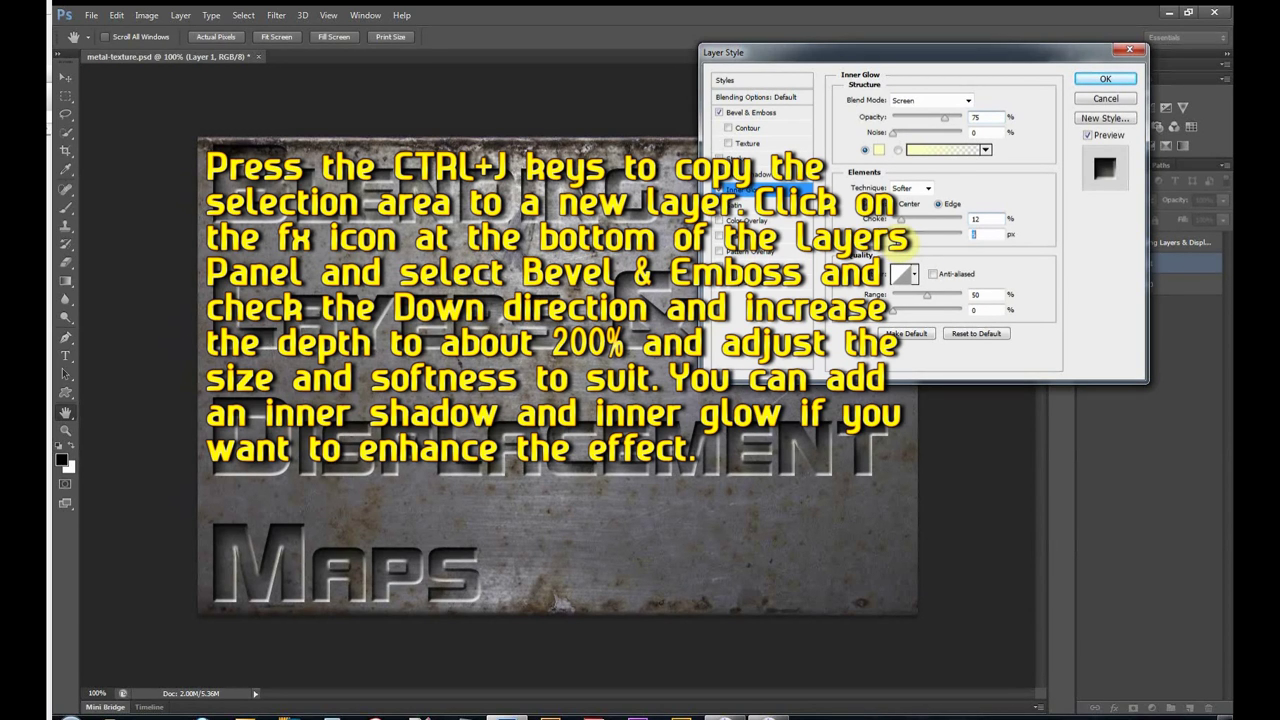
left_click(1090, 80)
key("m")
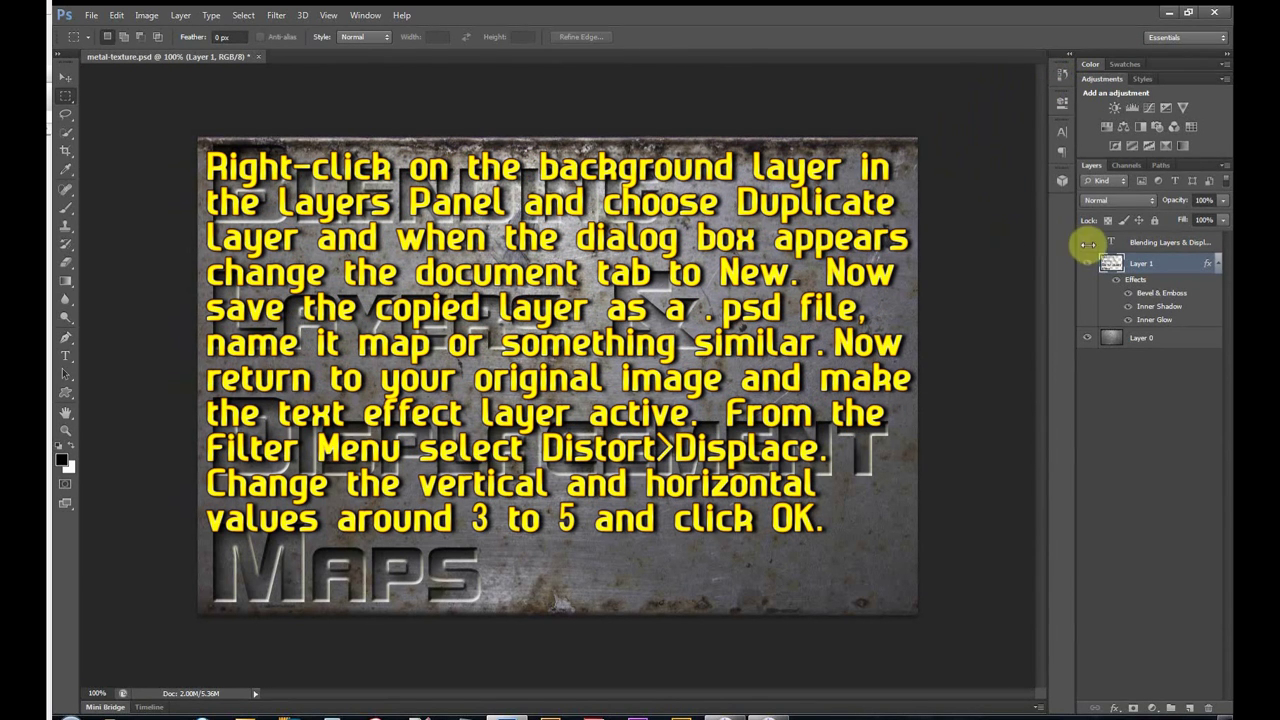
Duplicate Layer 0 into a new document named "metal map".
left_click(1178, 340)
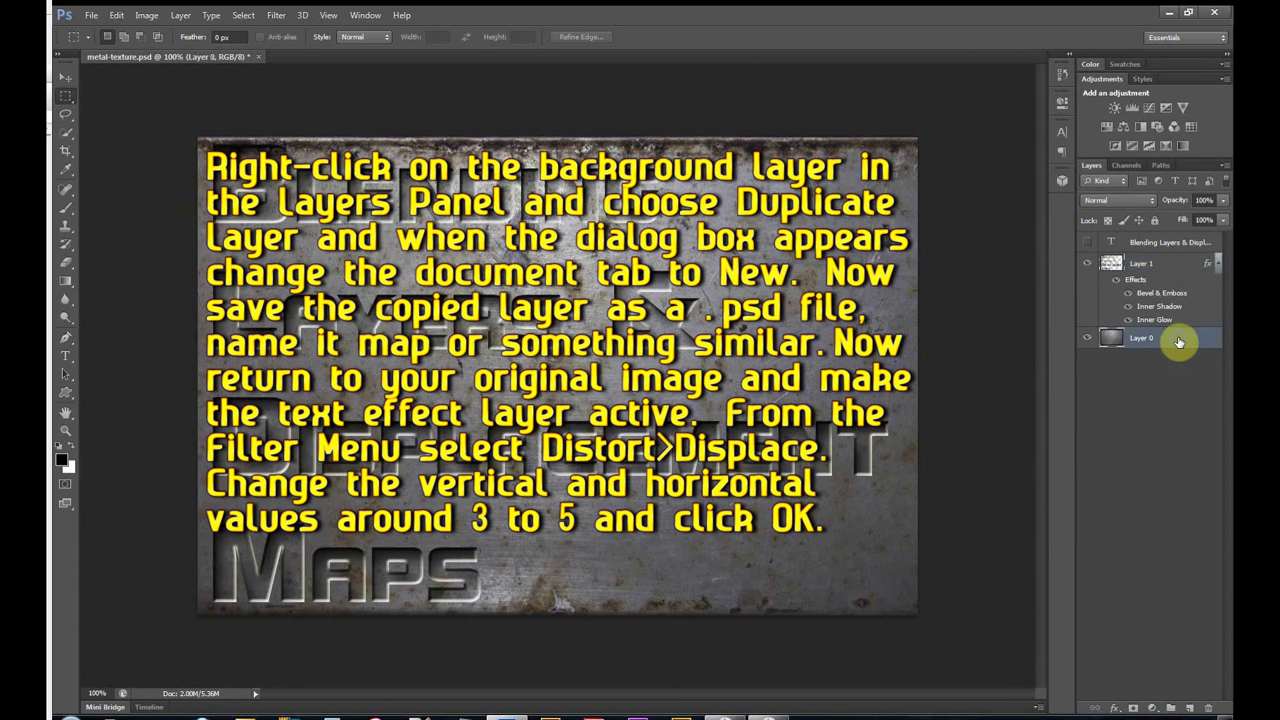
right_click(1178, 340)
left_click(1030, 224)
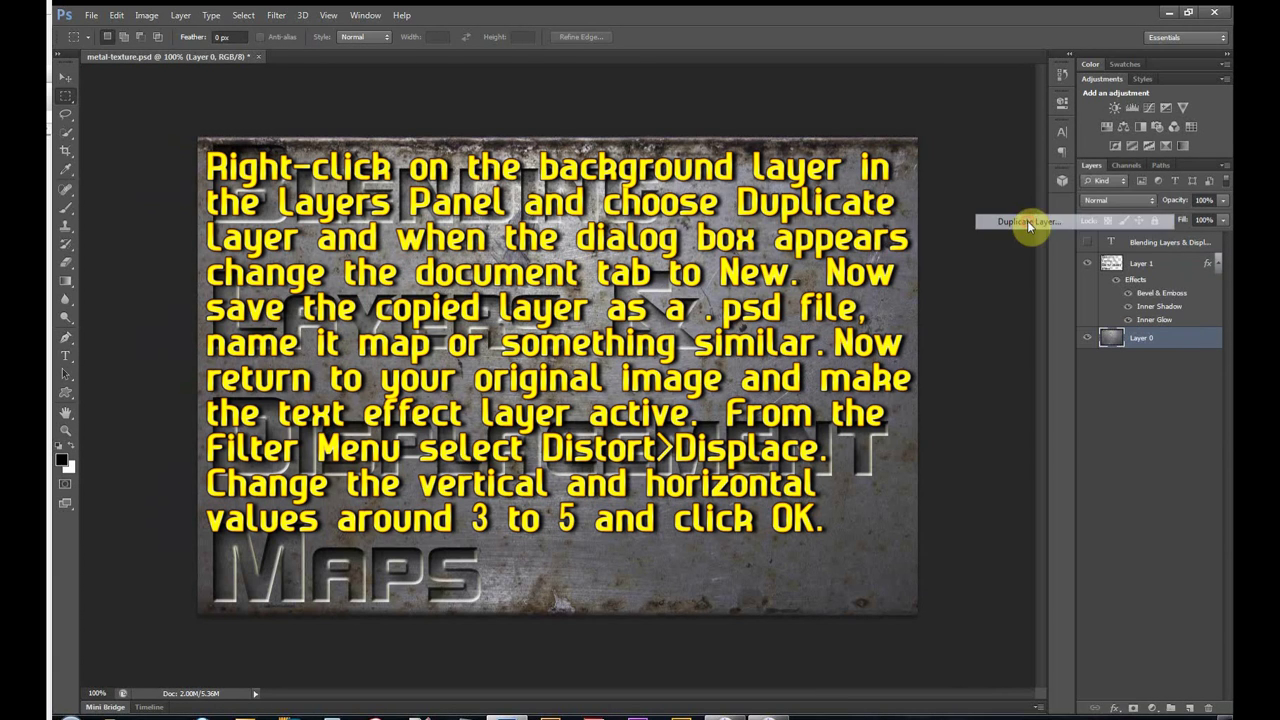
left_click(713, 287)
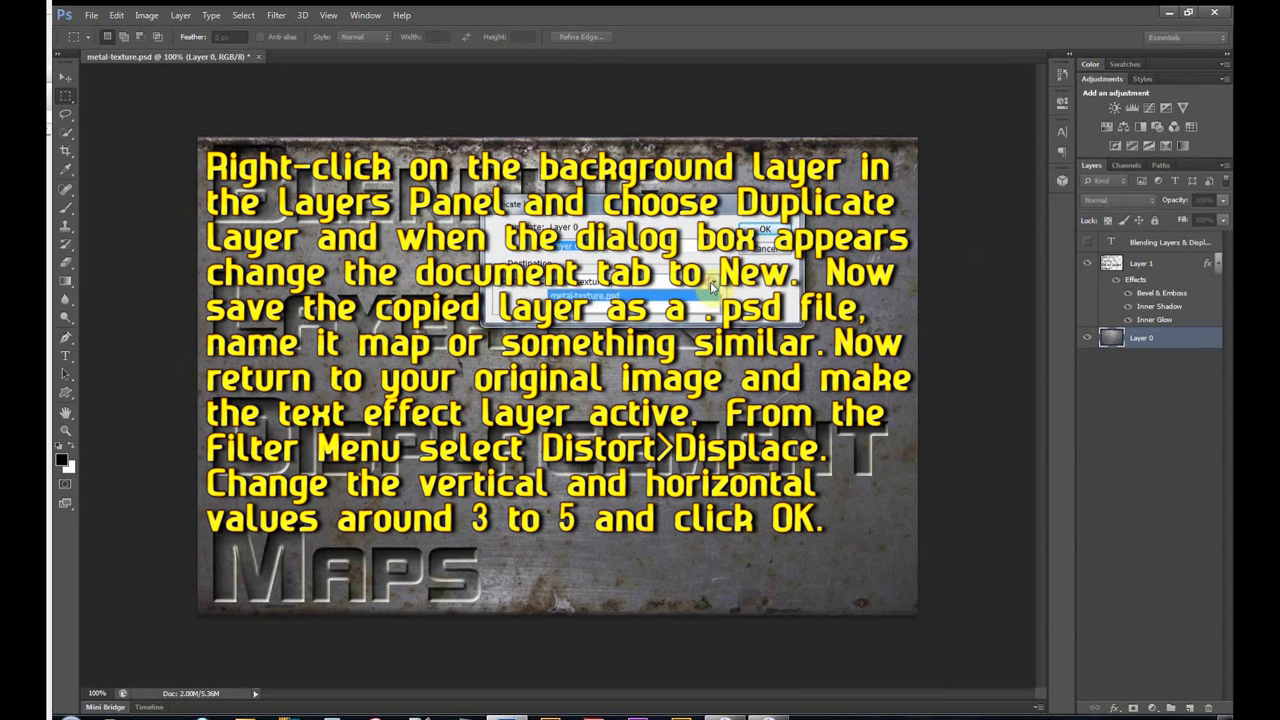
left_click(713, 281)
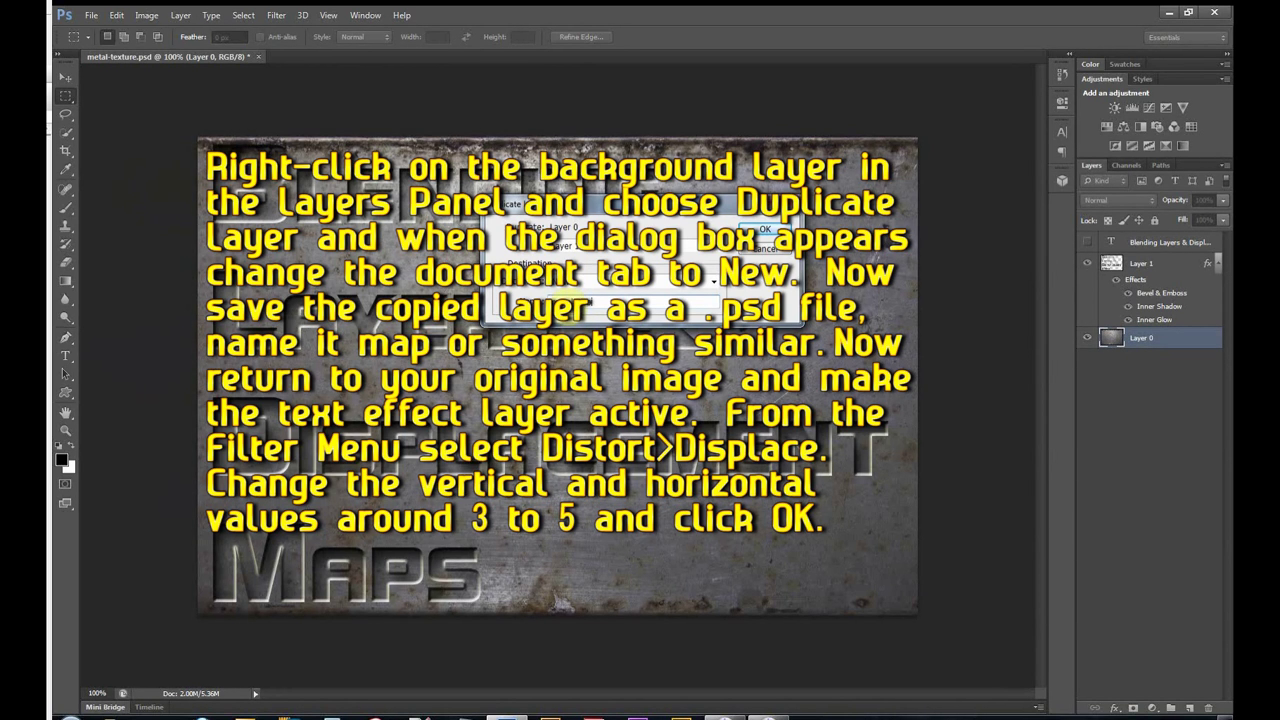
left_click(765, 229)
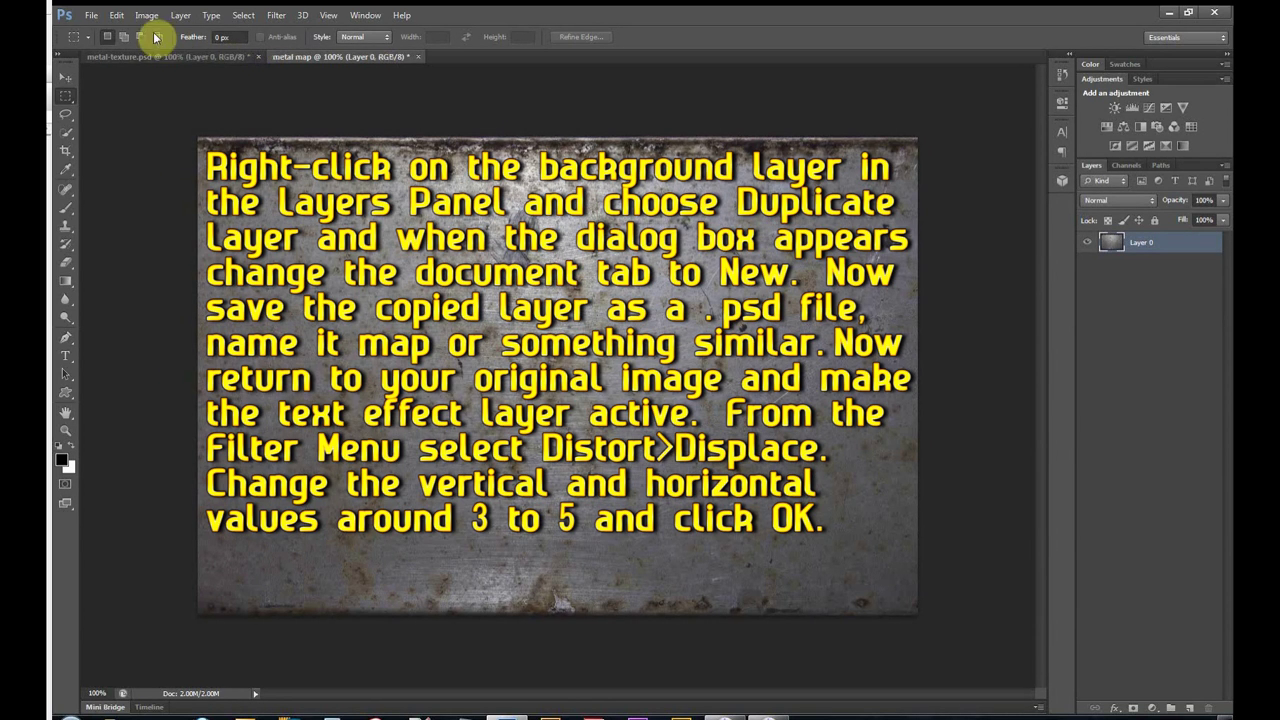
Save the metal map document to the Desktop as a Photoshop PSD file.
left_click(95, 15)
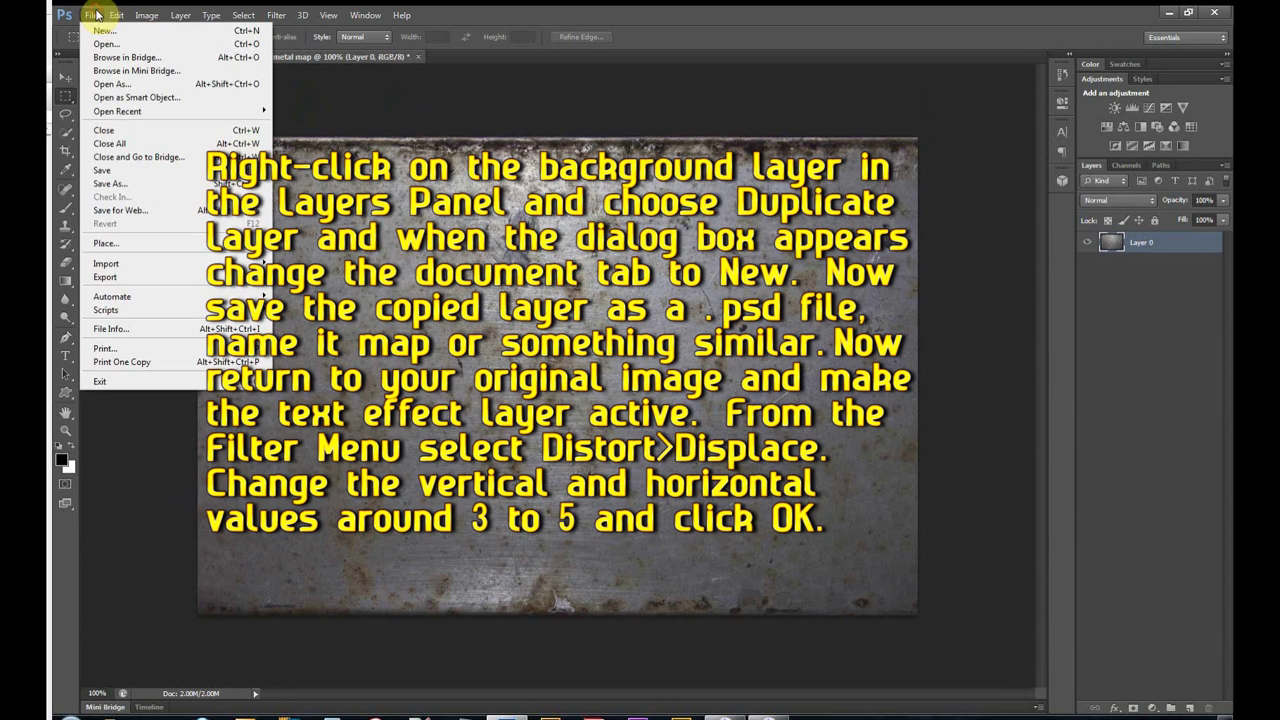
left_click(112, 183)
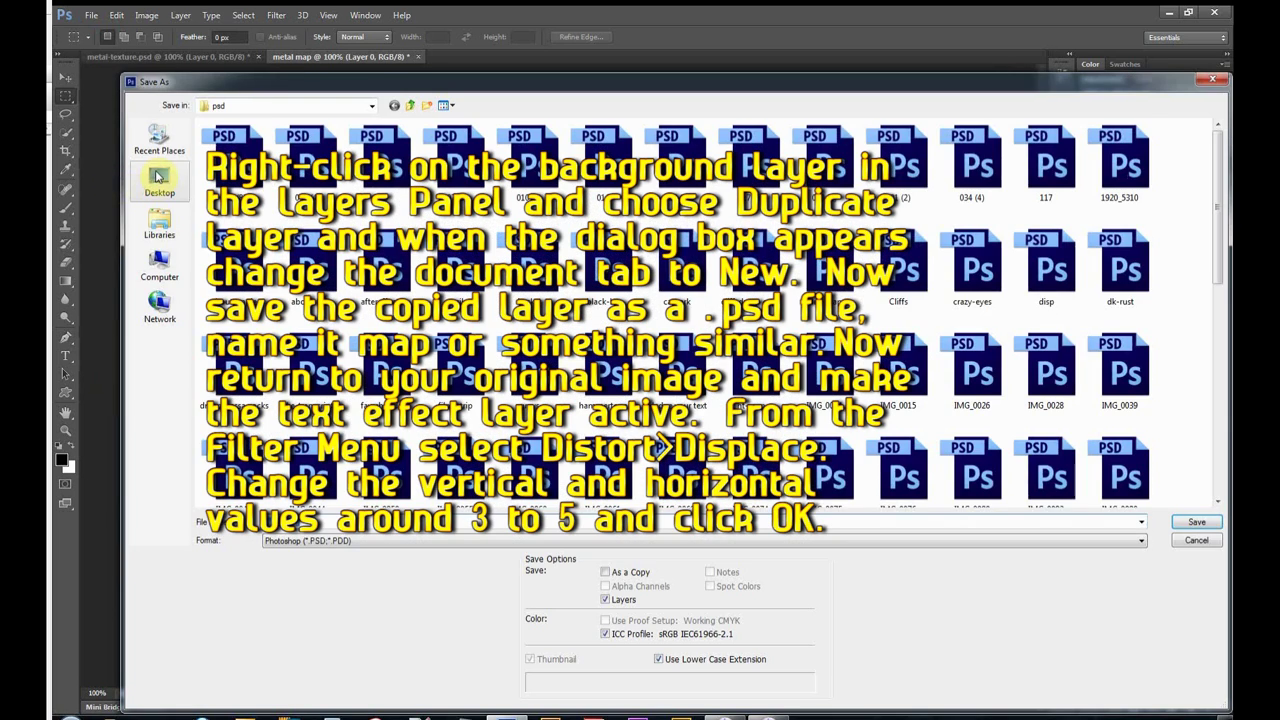
left_click(160, 180)
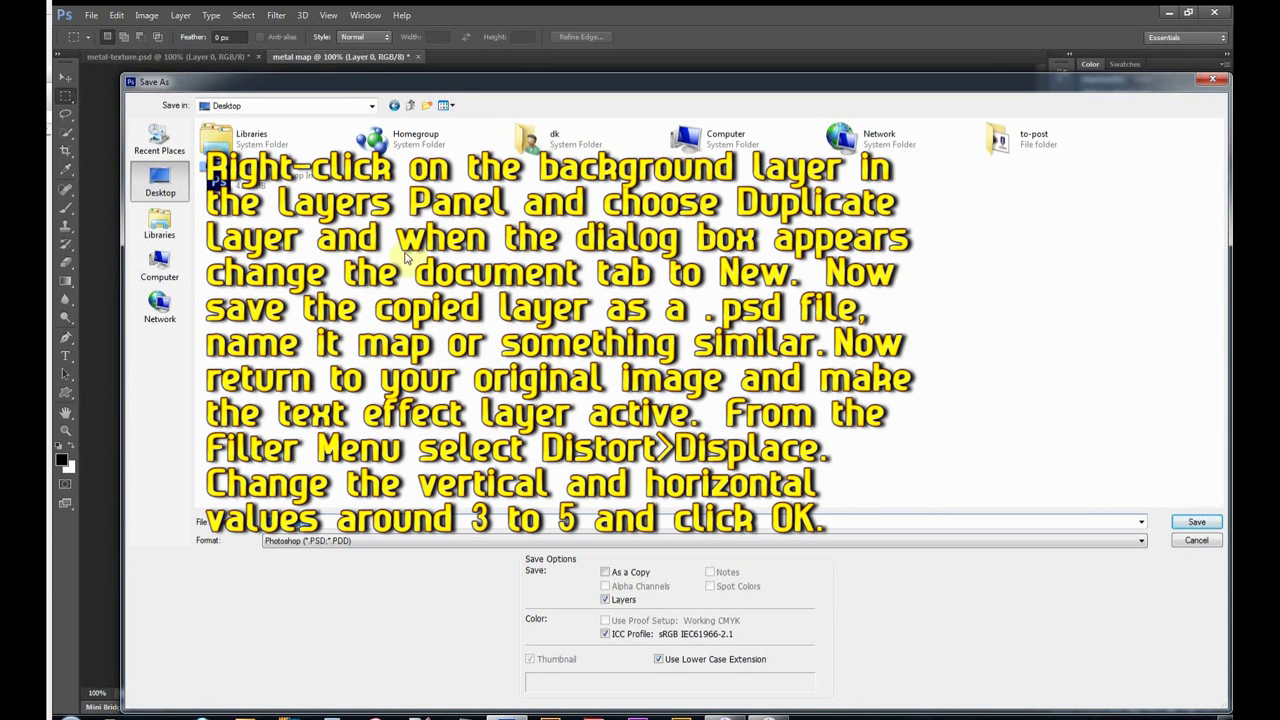
left_click(1192, 523)
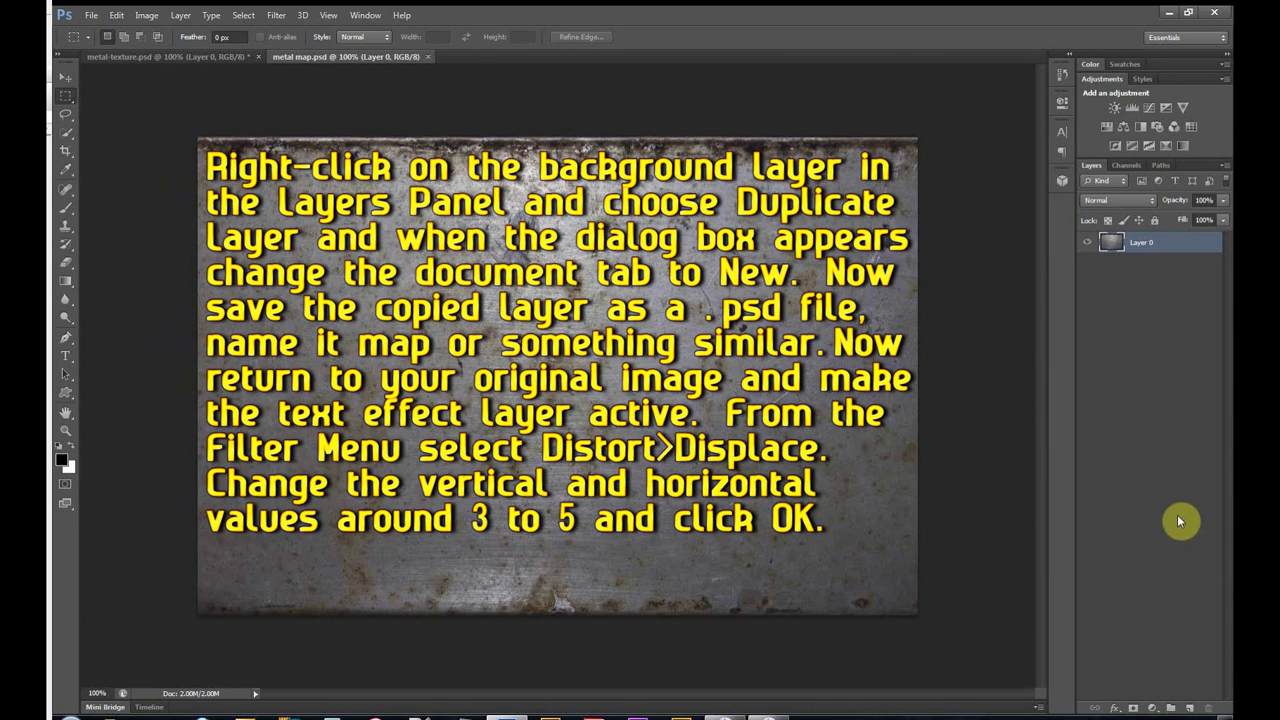
Apply the Displace filter to Layer 1 of metal-texture.psd, using the metal map file on the Desktop as the displacement map.
left_click(185, 56)
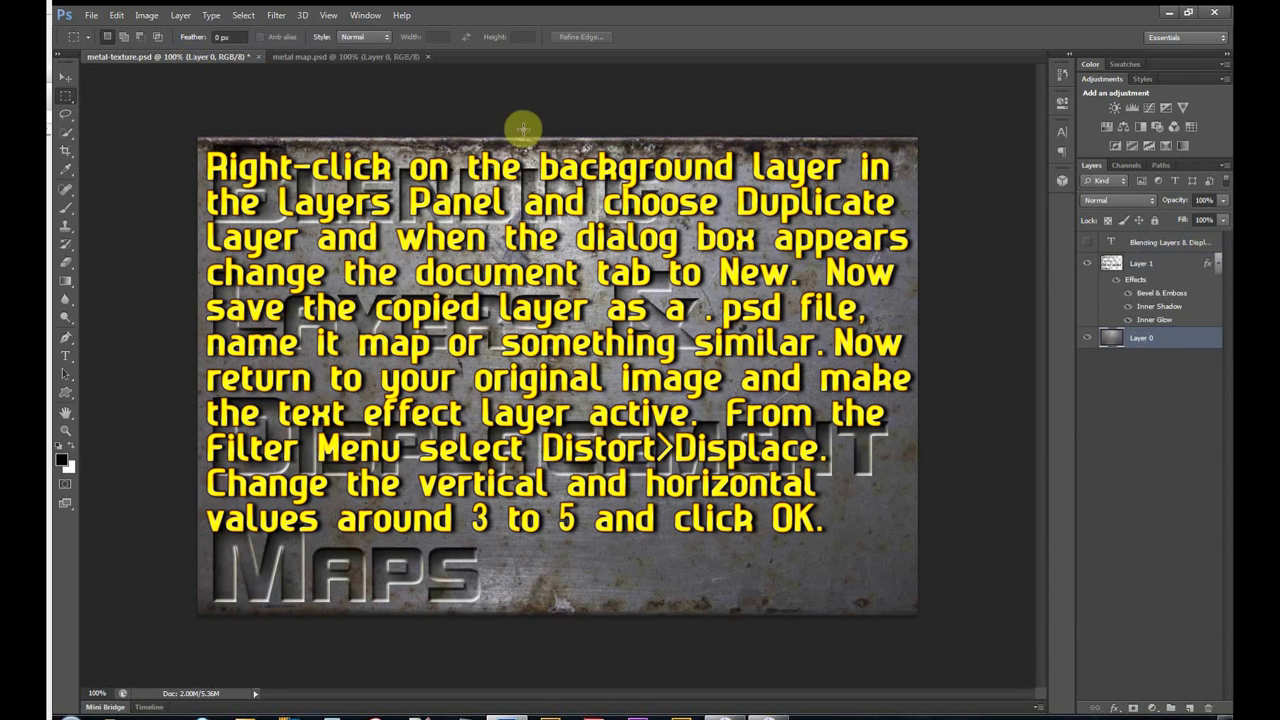
left_click(1163, 265)
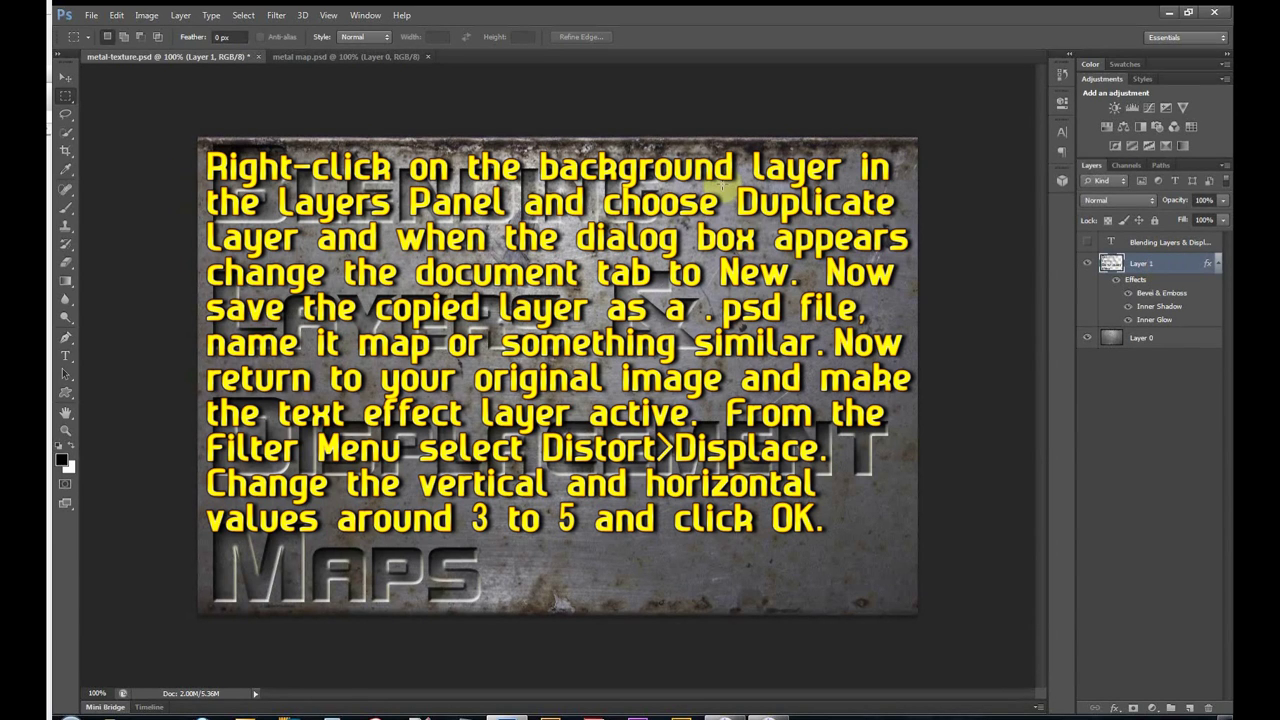
left_click(279, 15)
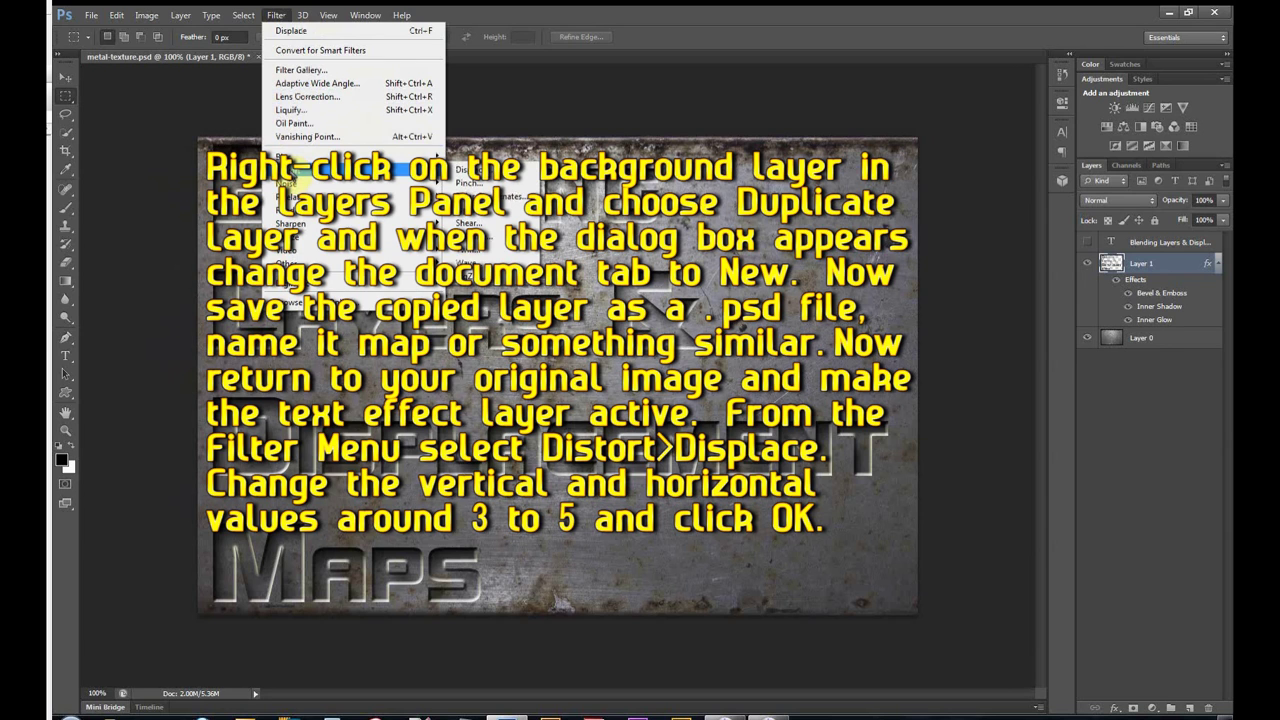
mouse_move(290, 160)
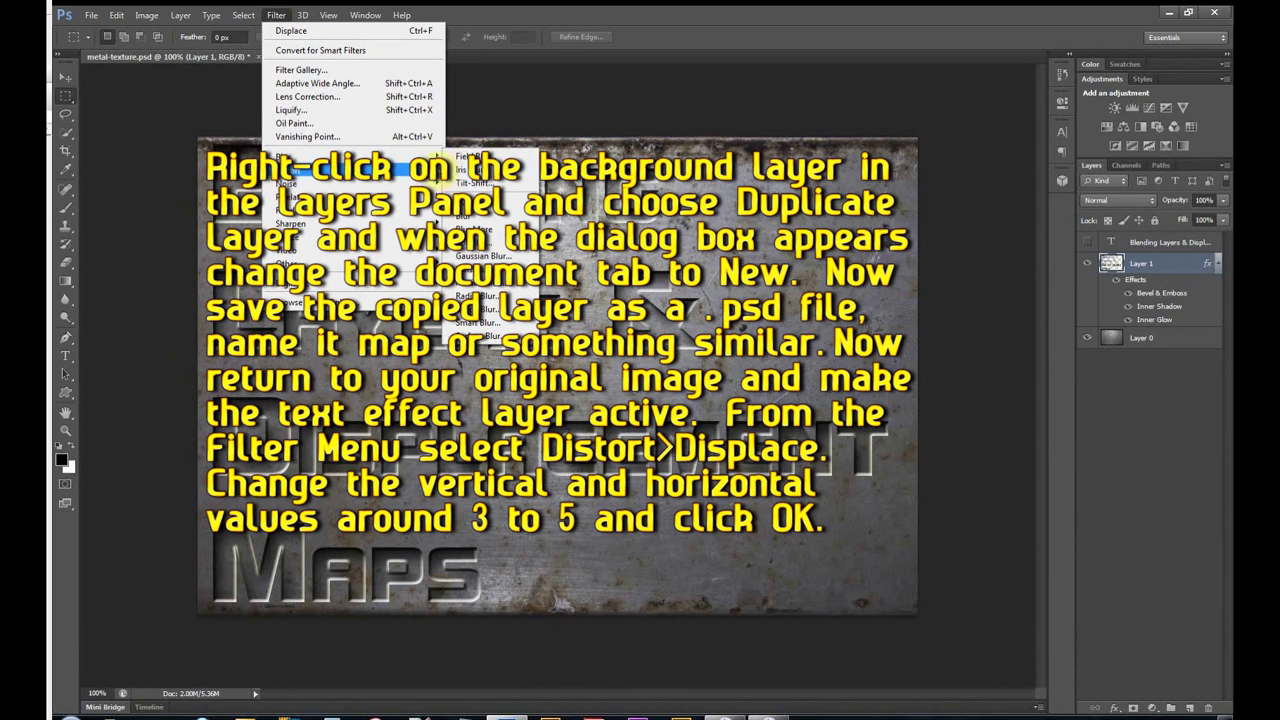
mouse_move(457, 170)
left_click(460, 170)
left_click_drag(630, 205, 849, 162)
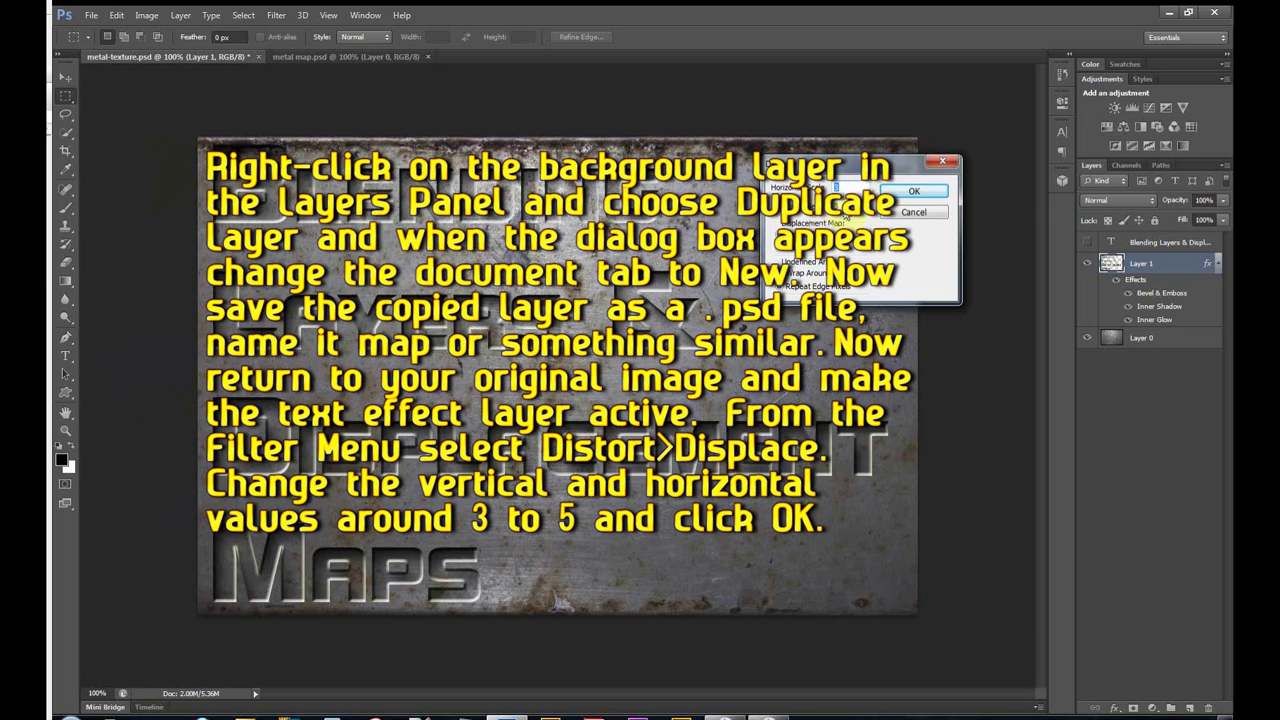
left_click(895, 192)
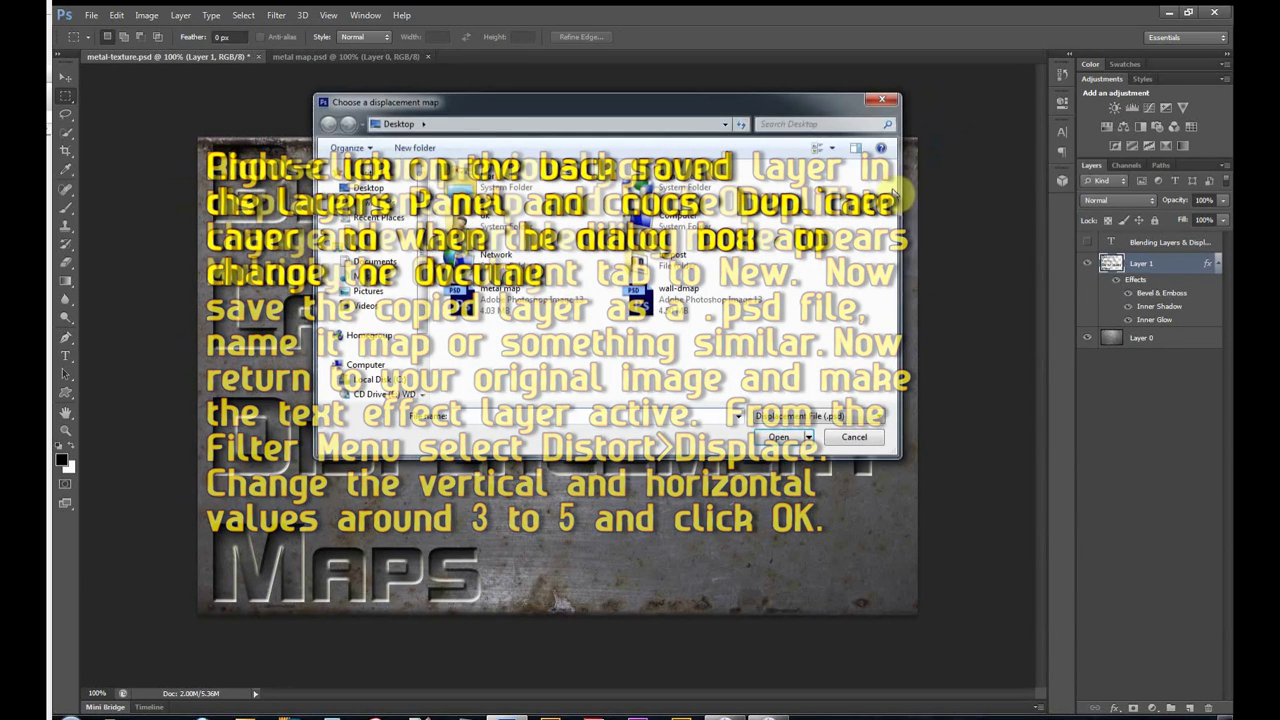
left_click(468, 308)
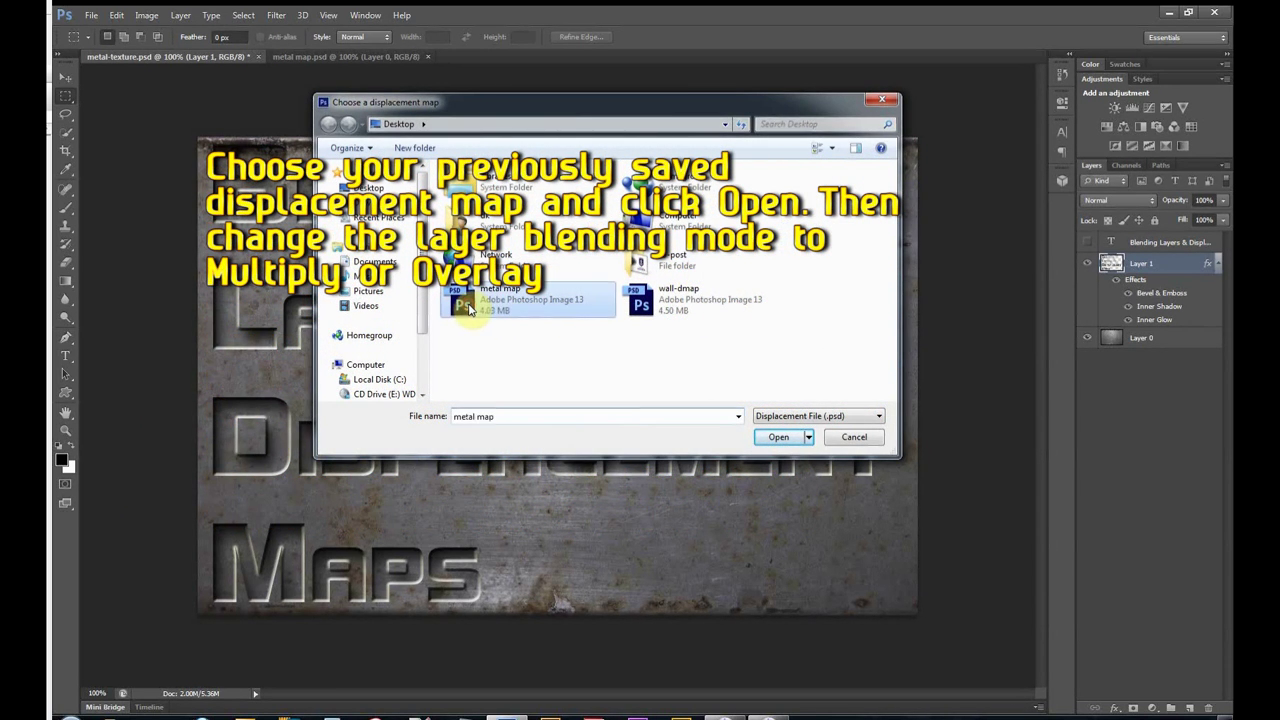
left_click(775, 437)
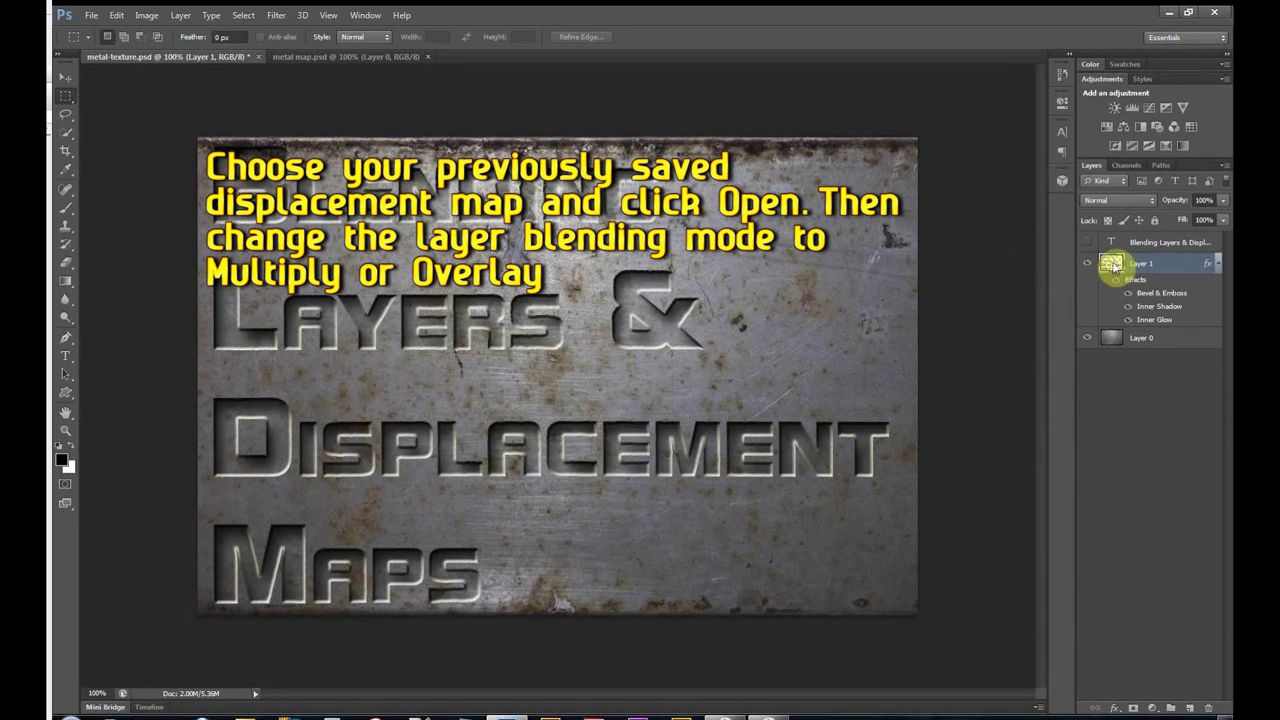
Try the Multiply blending mode on Layer 1 and set it to Overlay.
left_click(1147, 206)
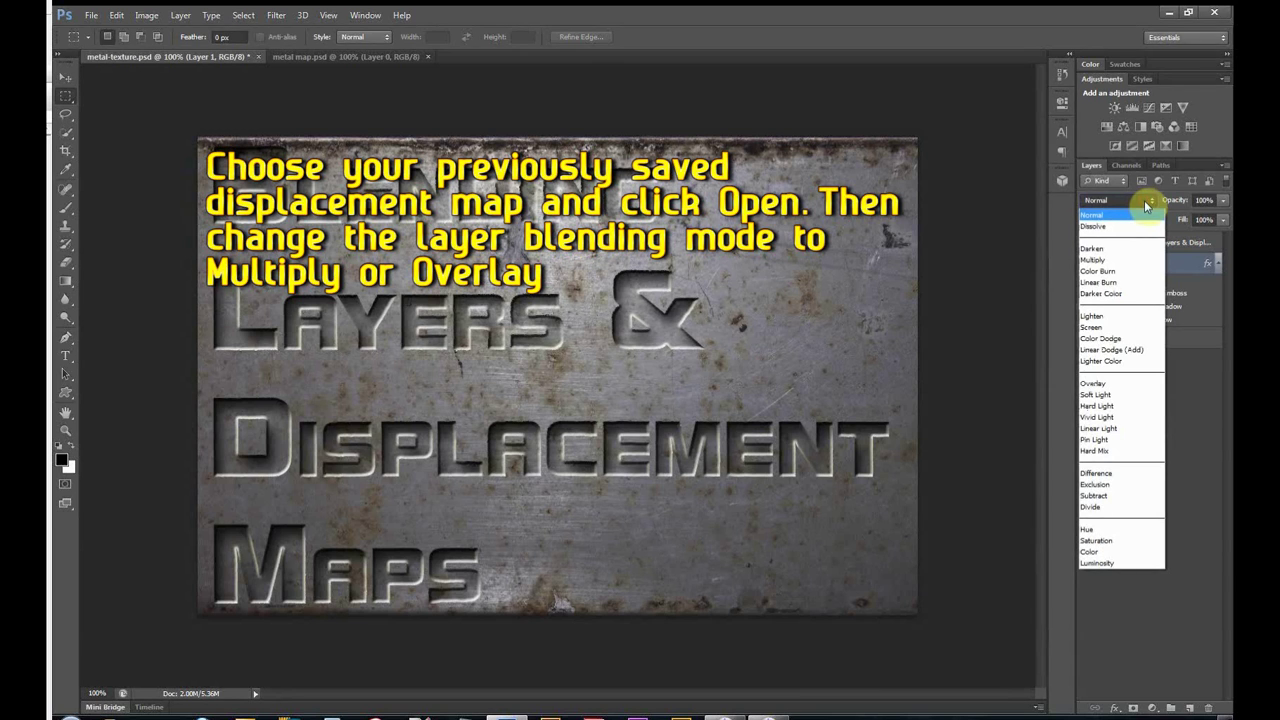
left_click(1137, 260)
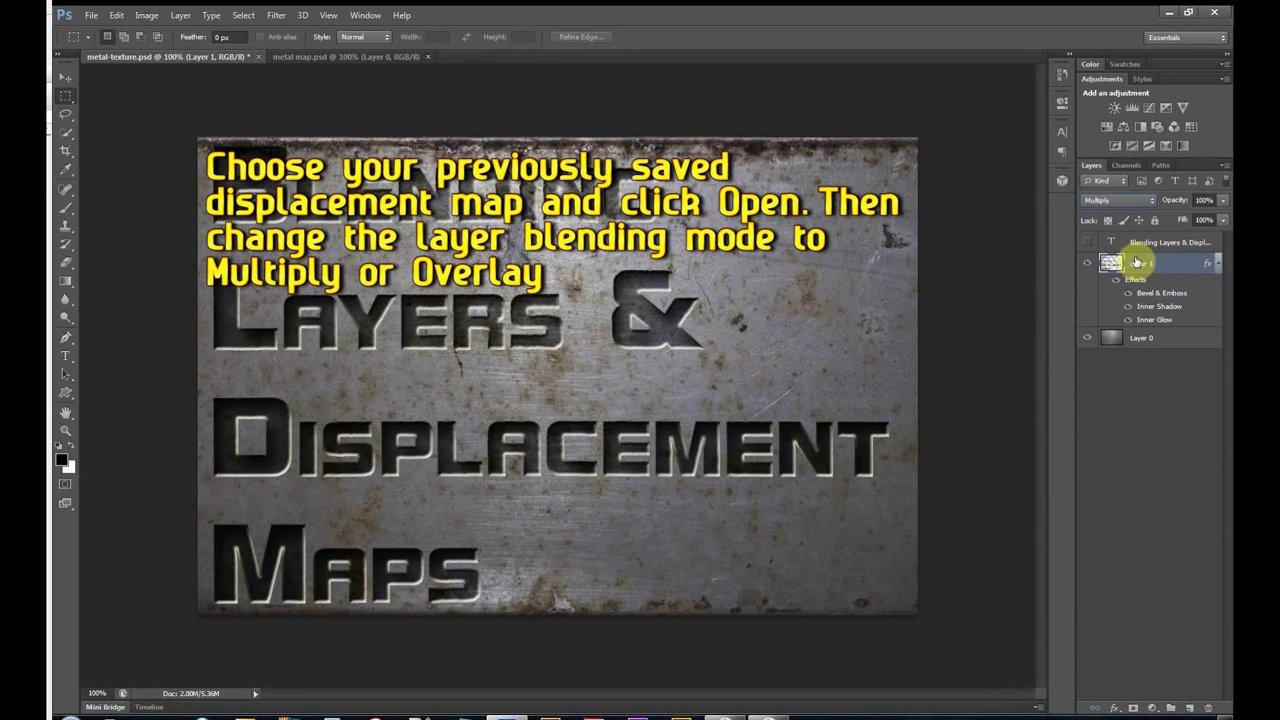
left_click(1149, 202)
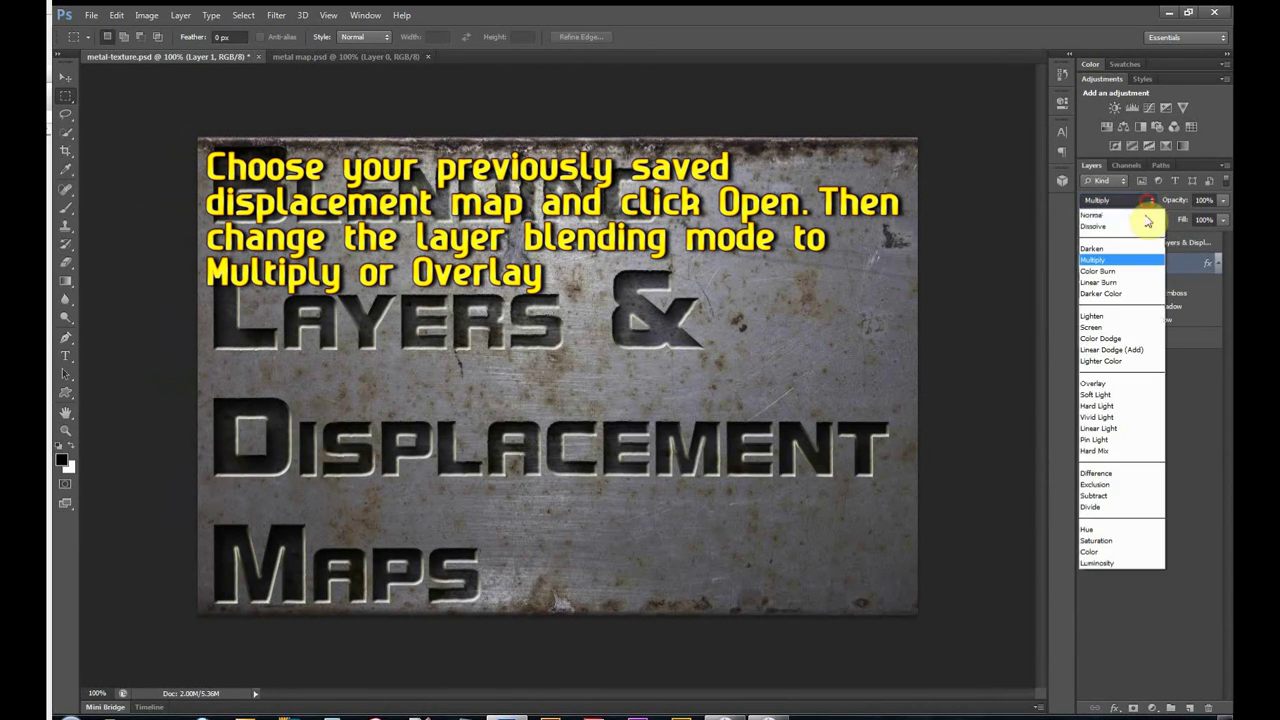
left_click(1130, 383)
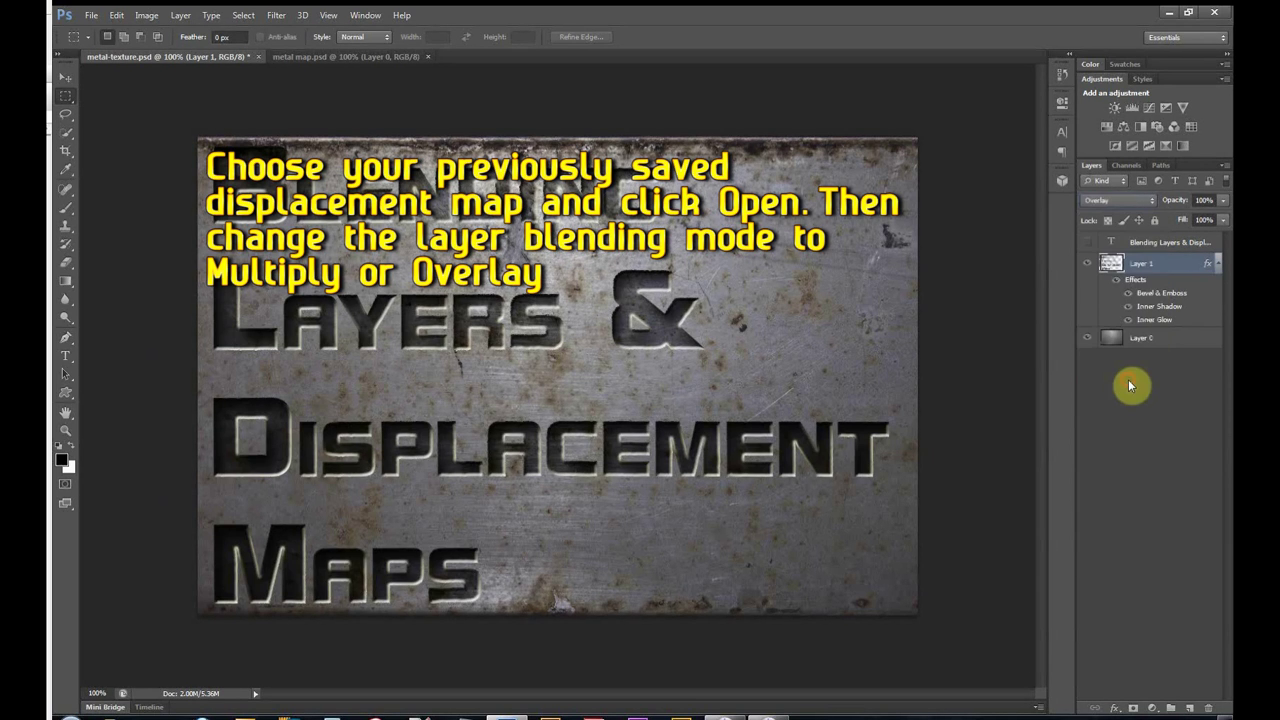